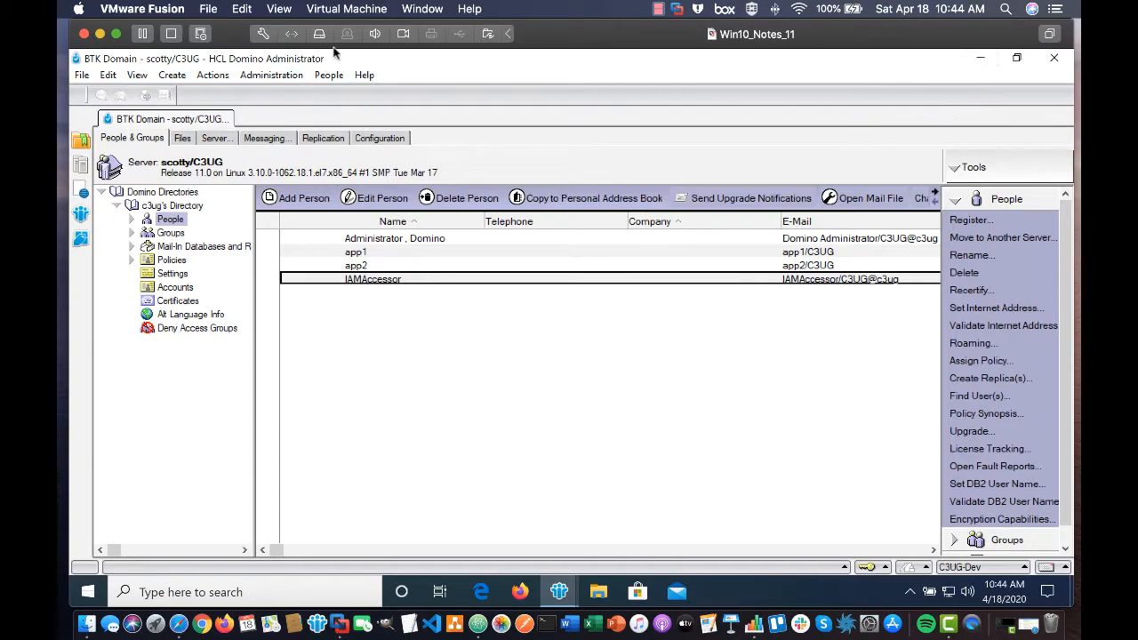
Minimize the Windows VM and restore Safari's 'Generate IAM storage database' guide.
click(99, 34)
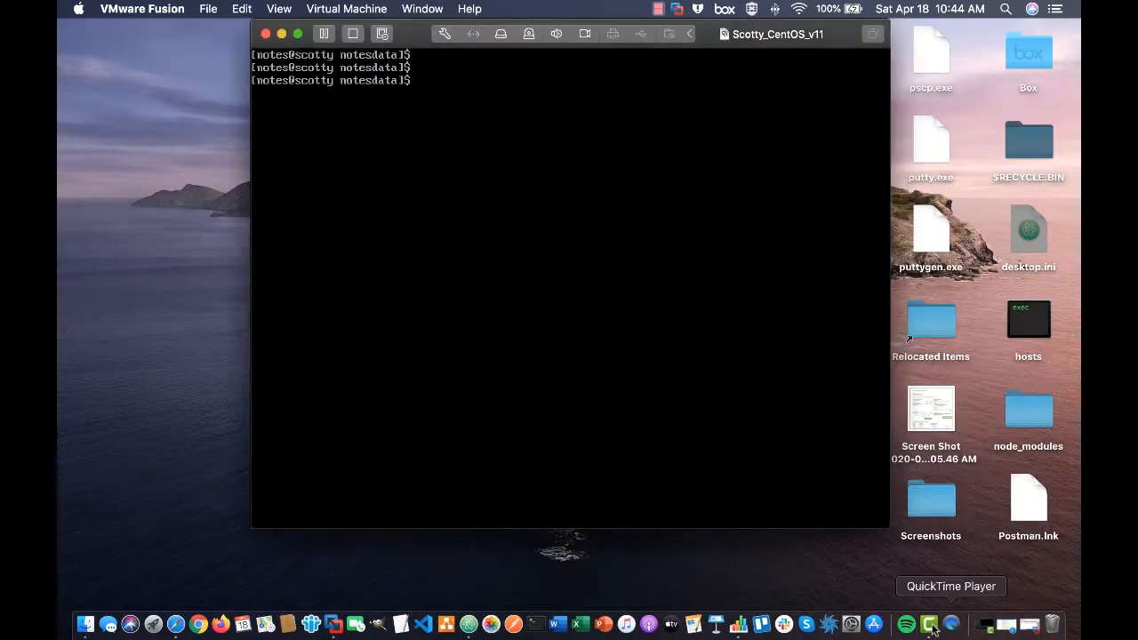
click(1020, 625)
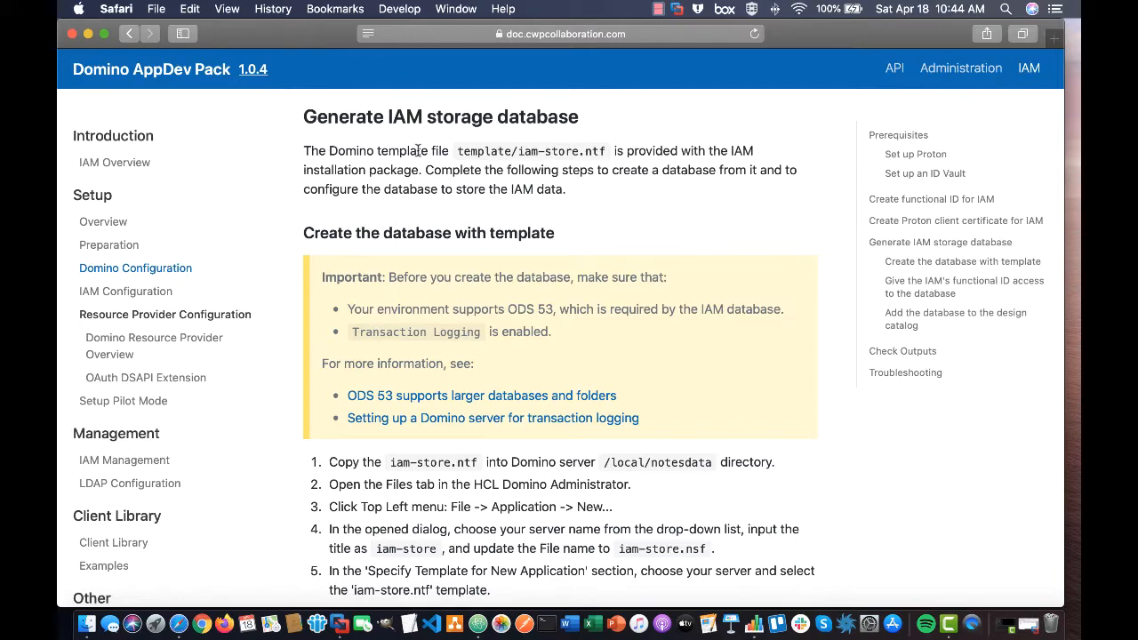
scroll(556, 444, down, 5)
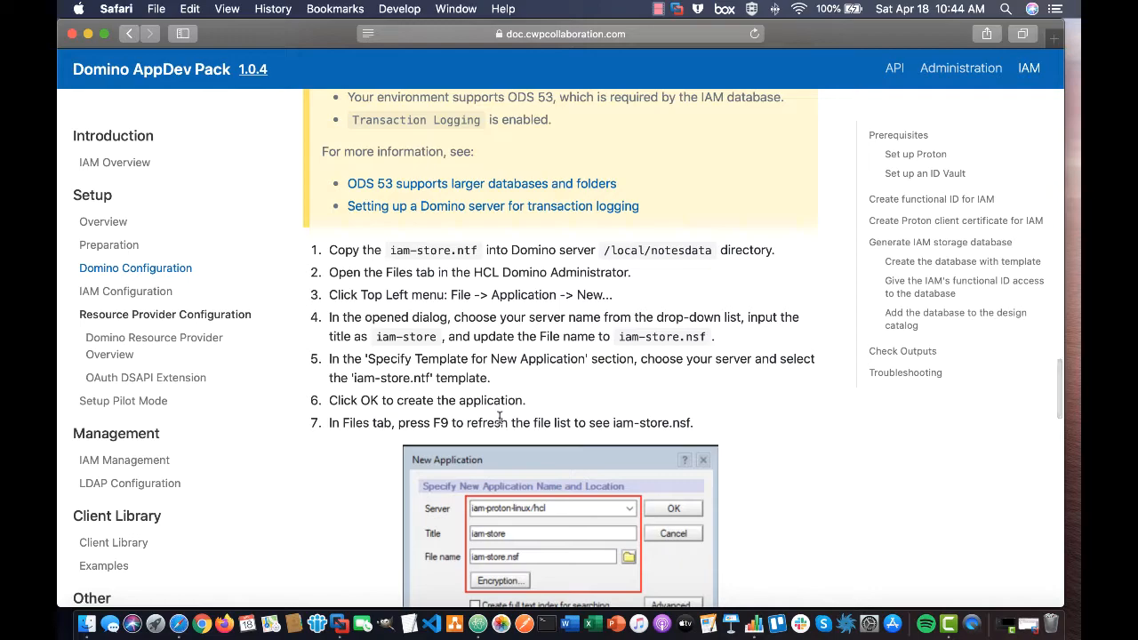
scroll(499, 418, down, 9)
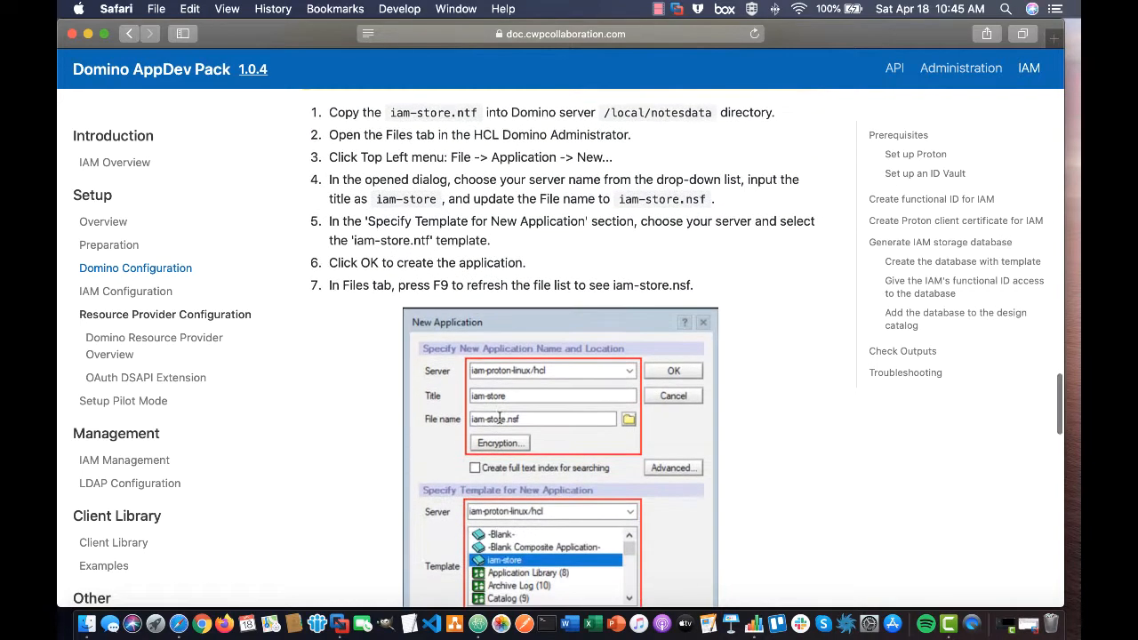
scroll(499, 418, down, 8)
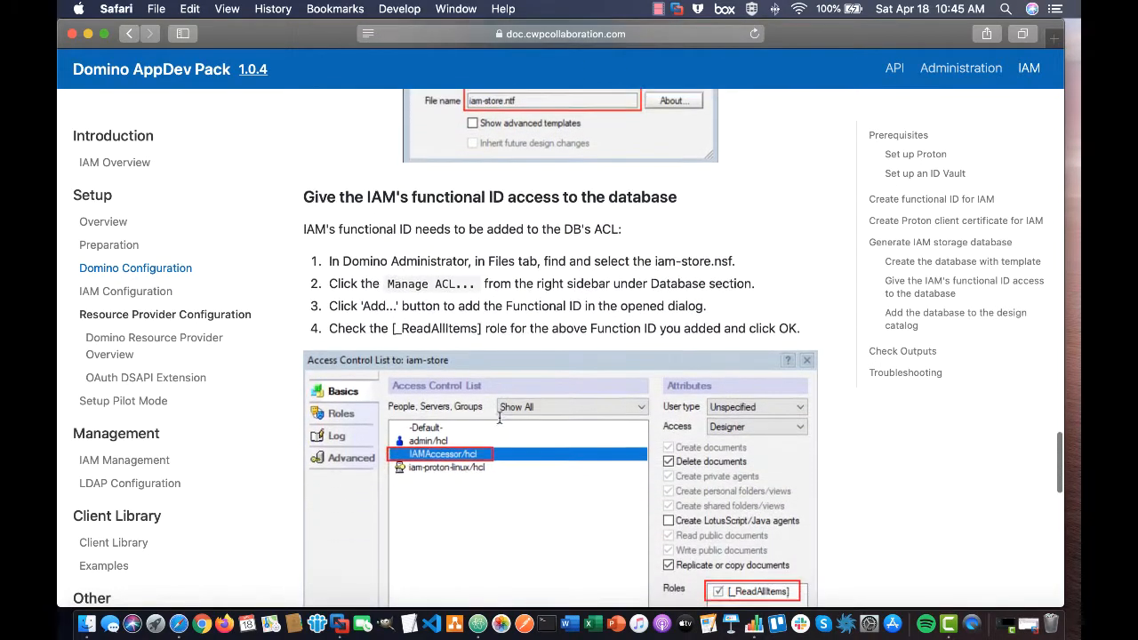
scroll(498, 423, down, 10)
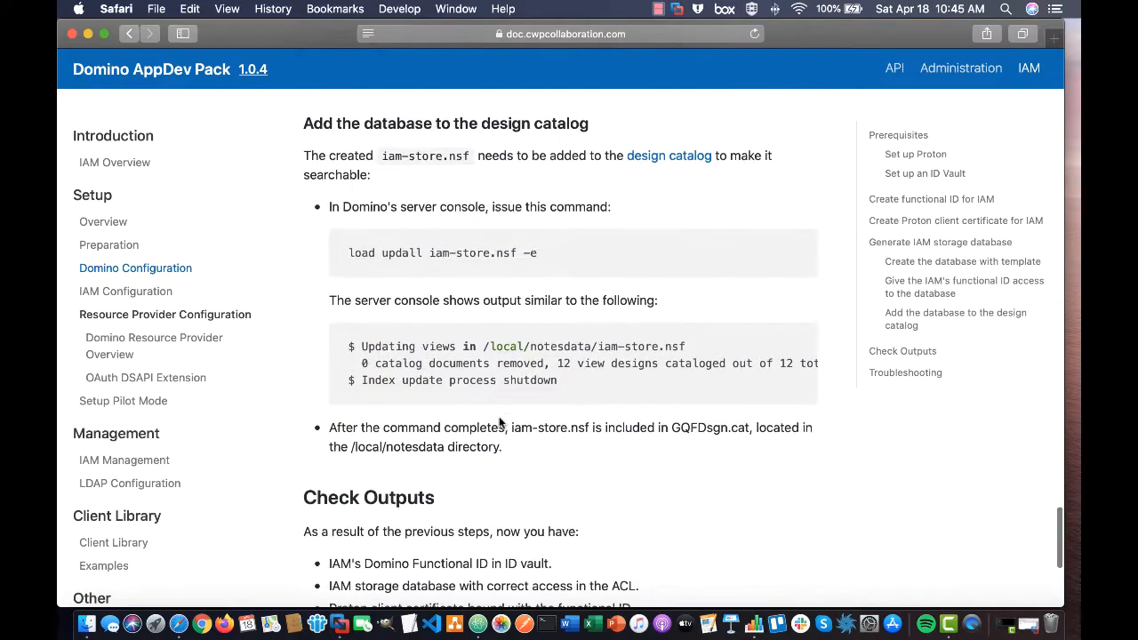
scroll(499, 423, up, 18)
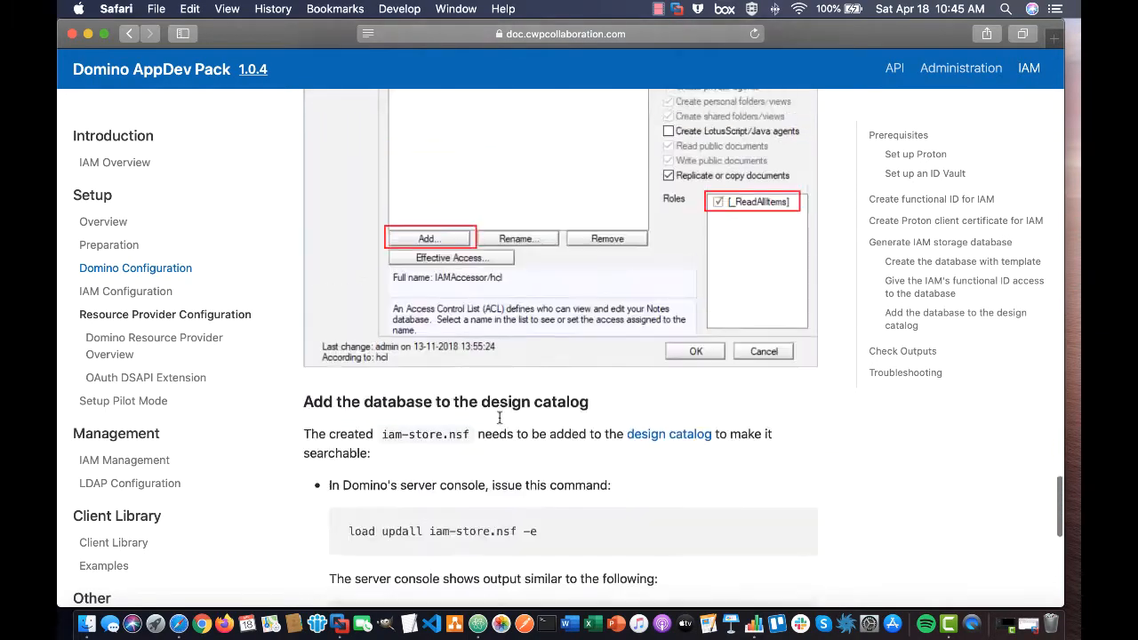
scroll(499, 417, up, 11)
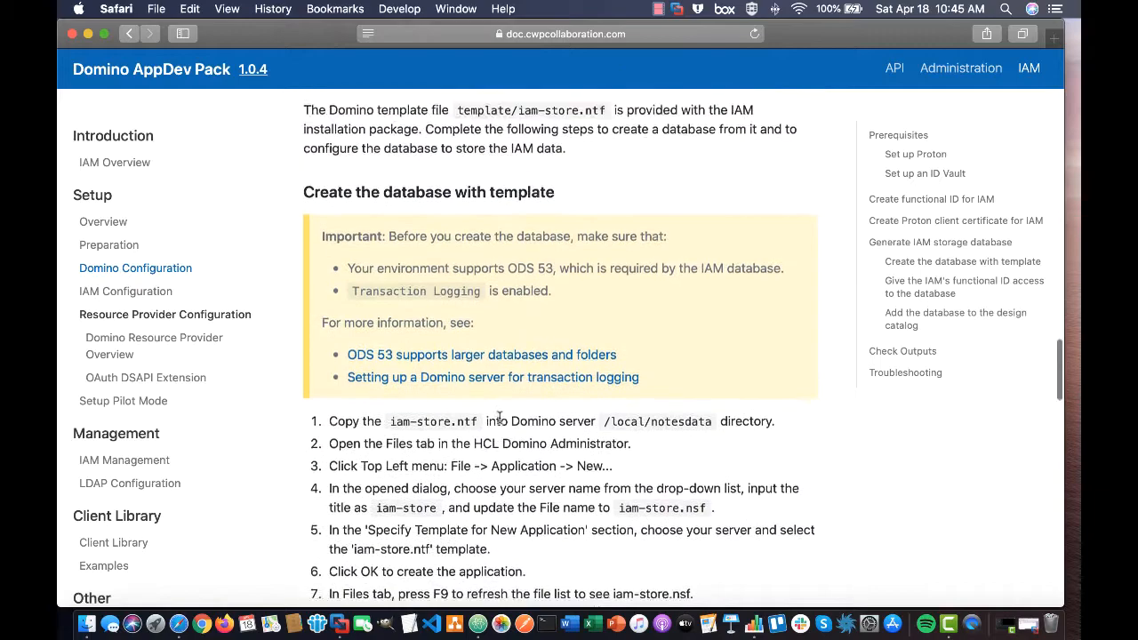
scroll(498, 417, down, 1)
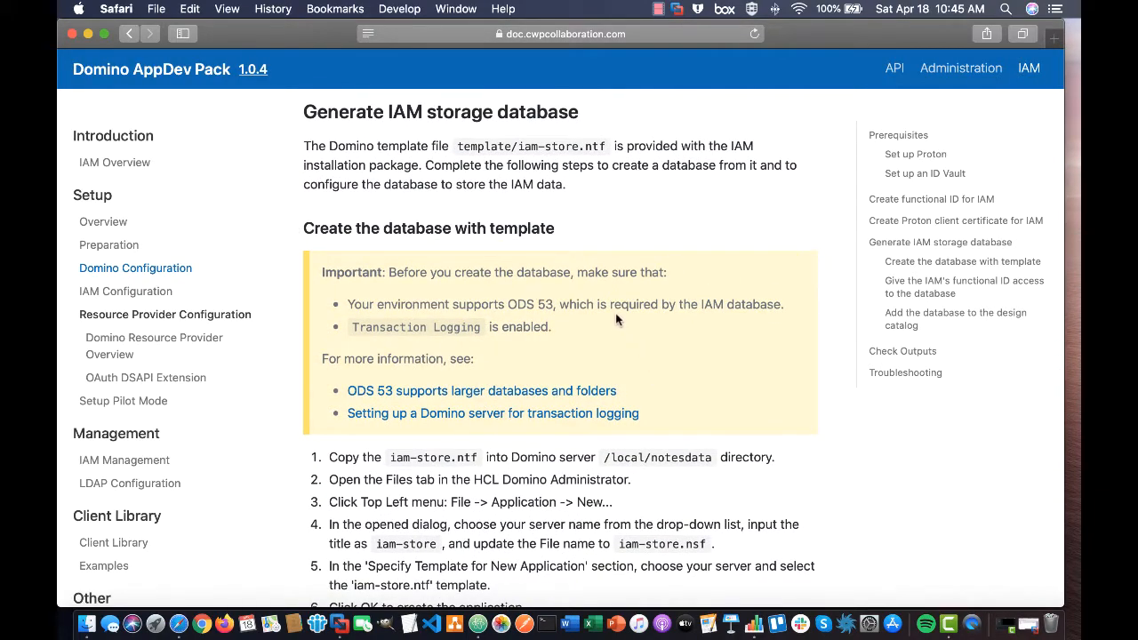
scroll(398, 304, up, 1)
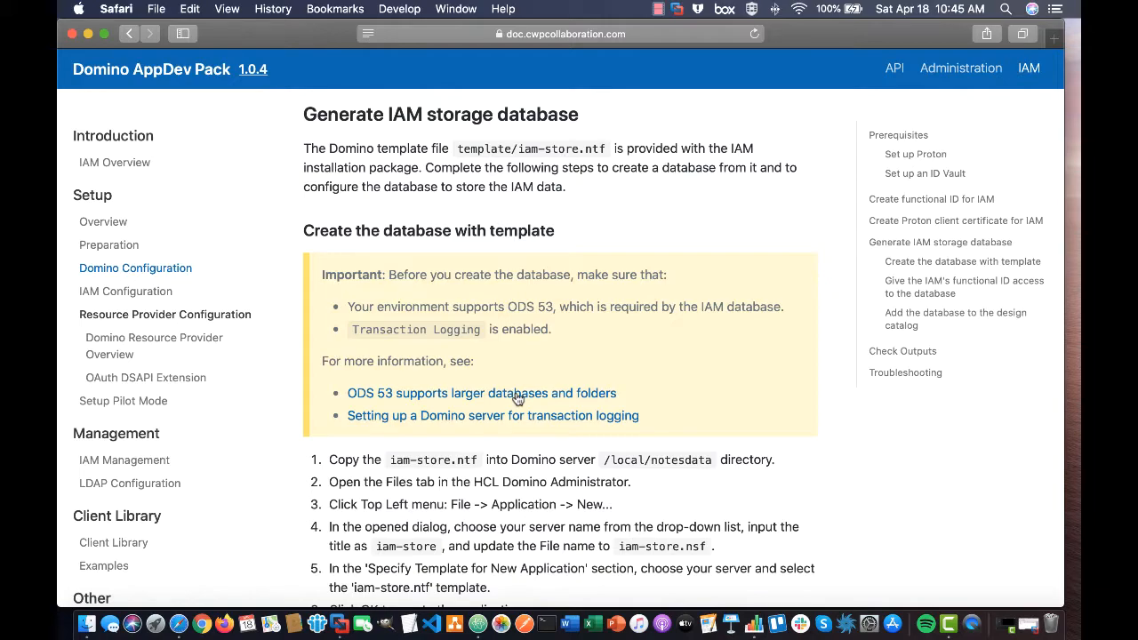
Minimize Safari to reveal the CentOS virtual machine's terminal.
click(88, 33)
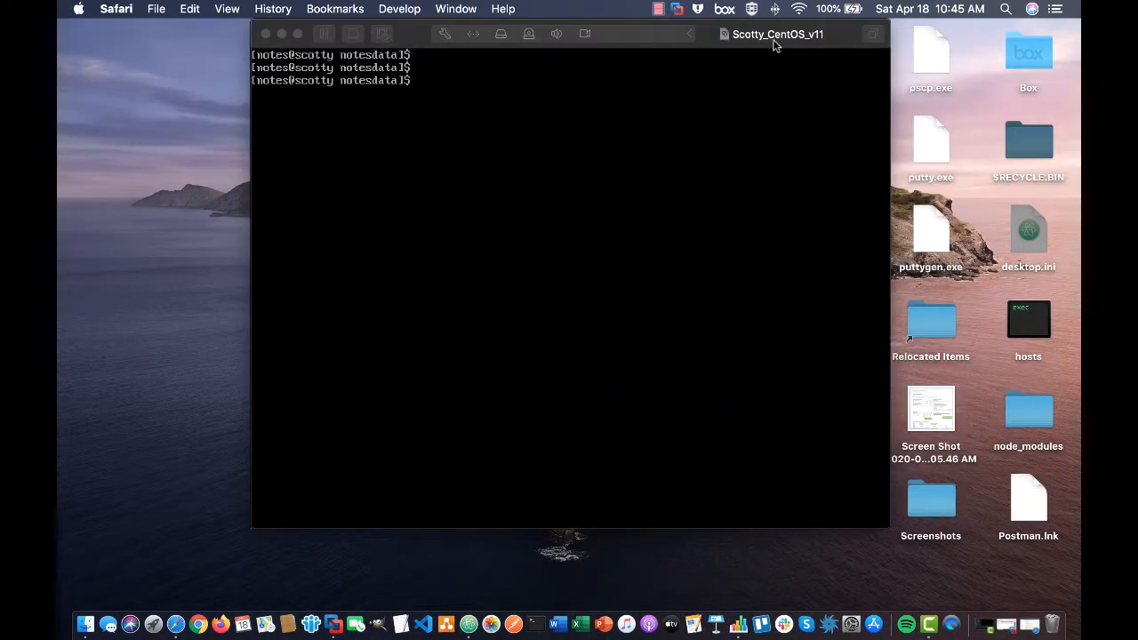
In the CentOS terminal, change into ~/iam-service and list its contents with ll.
click(776, 39)
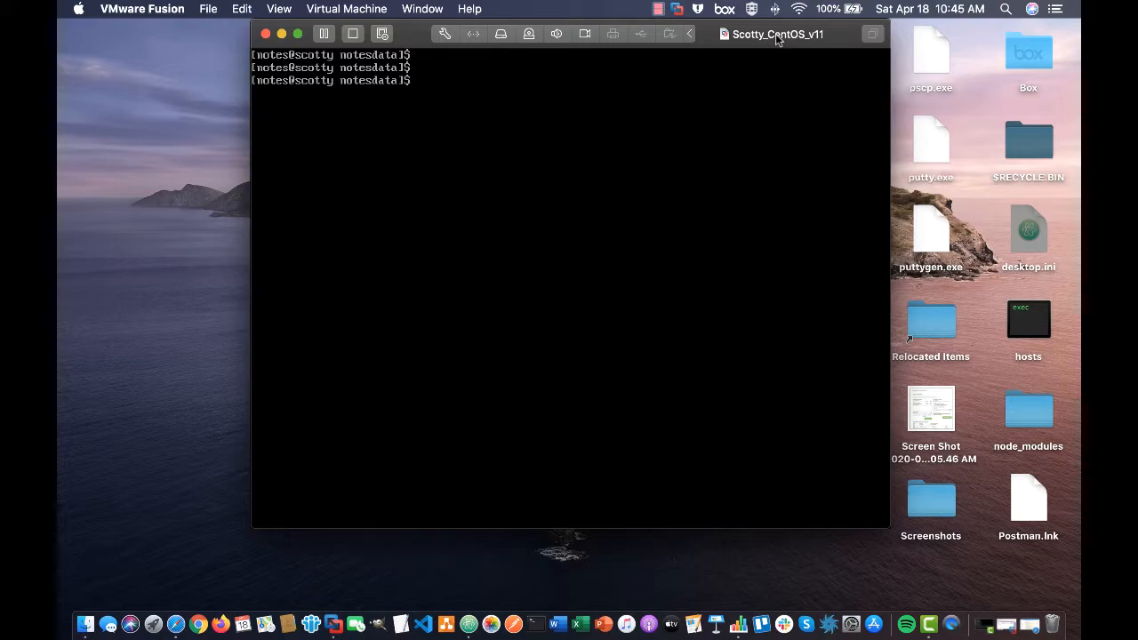
key(Return)
key(Return)
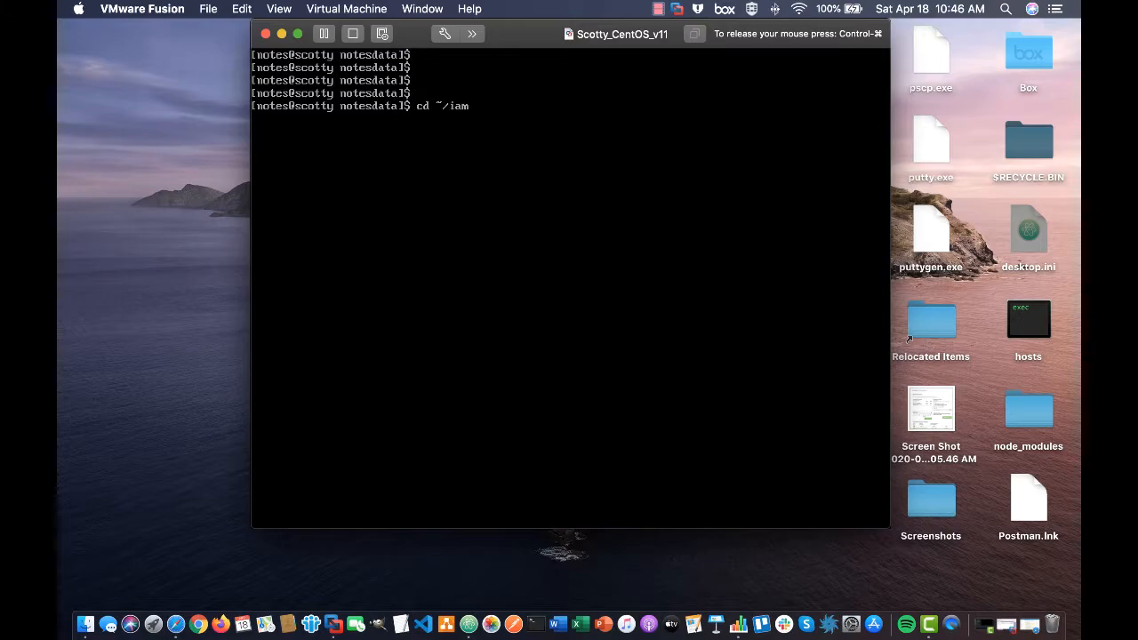
key(Tab)
key(Return)
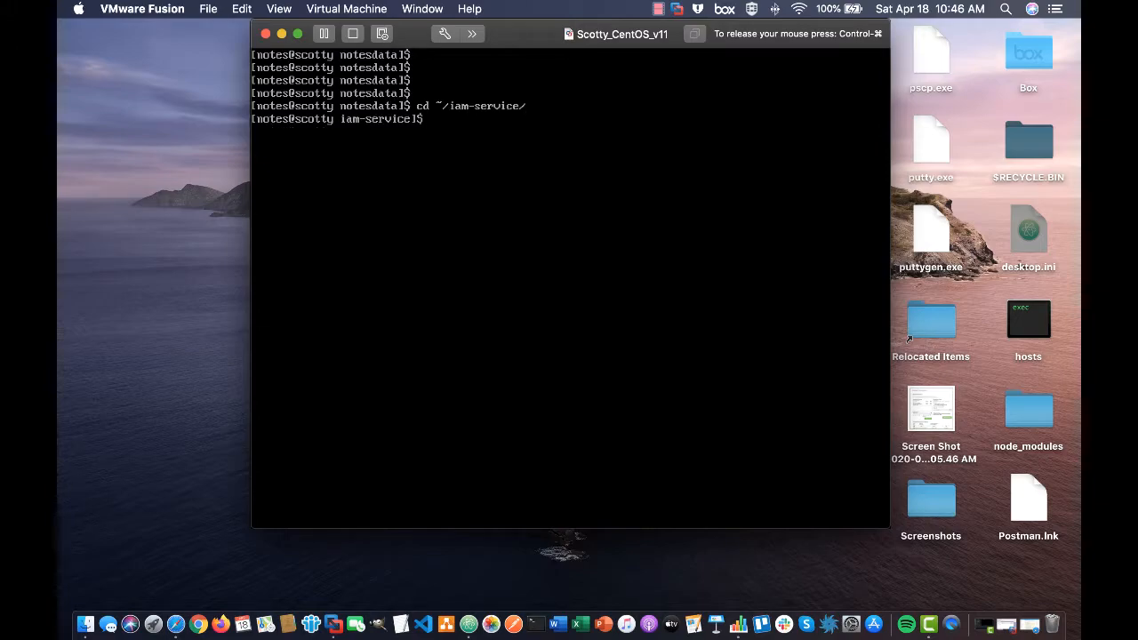
text(ll)
key(Return)
Change into the template folder and list it, showing iam-store.ntf.
text(cd temp)
key(Tab)
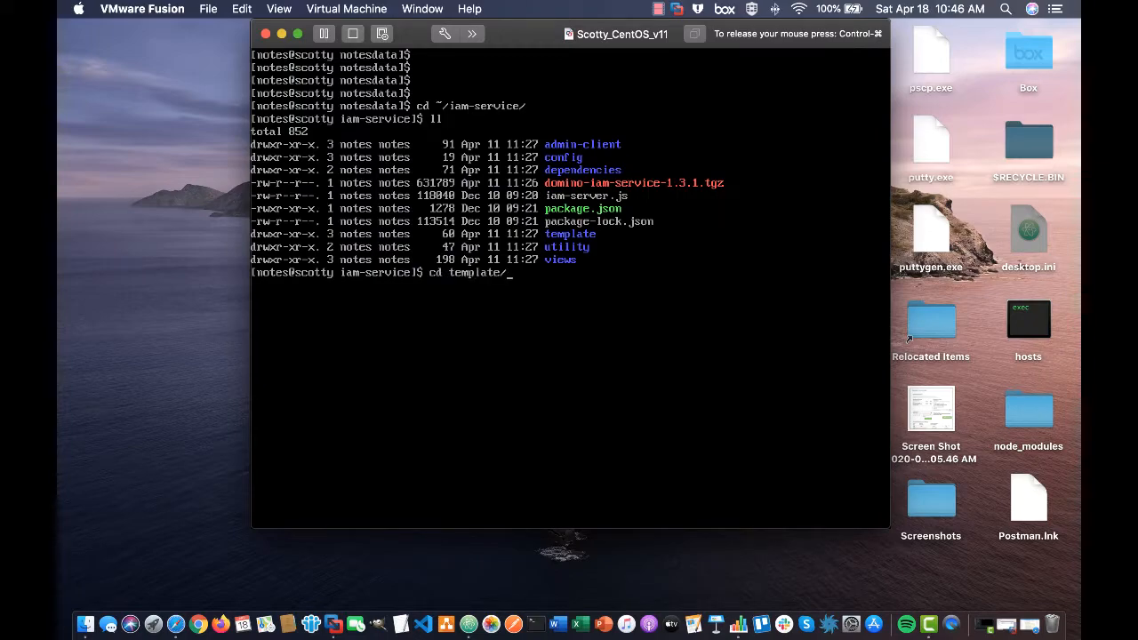
key(Return)
text(ll)
key(Return)
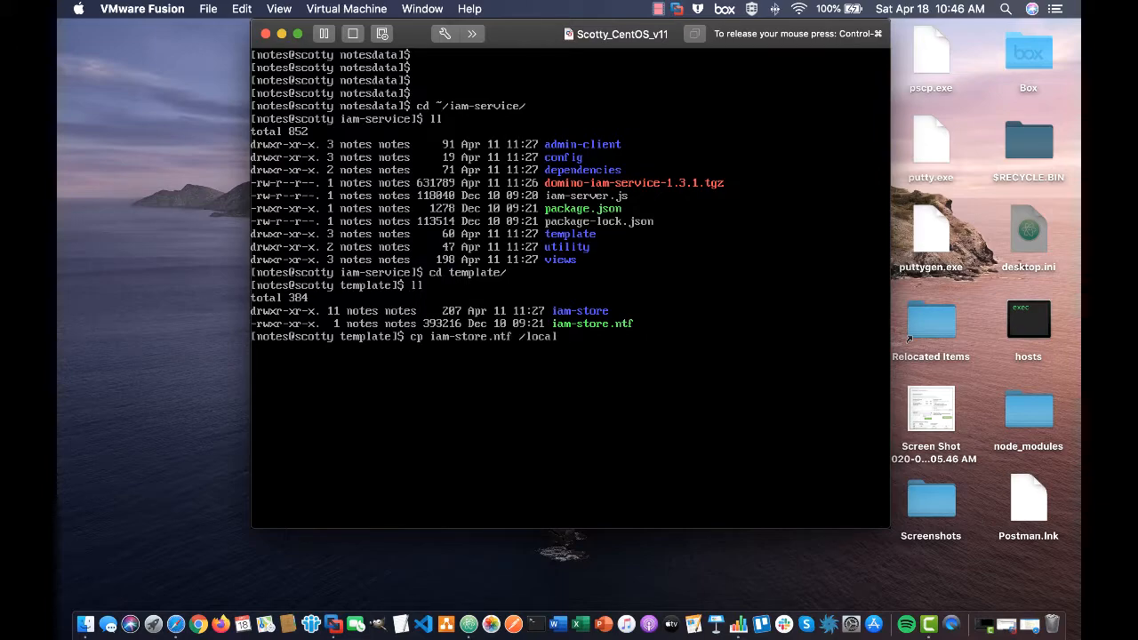
key(Tab)
Copy iam-store.ntf into /local/notesdata and list the iam files there.
key(Return)
text(cd /local)
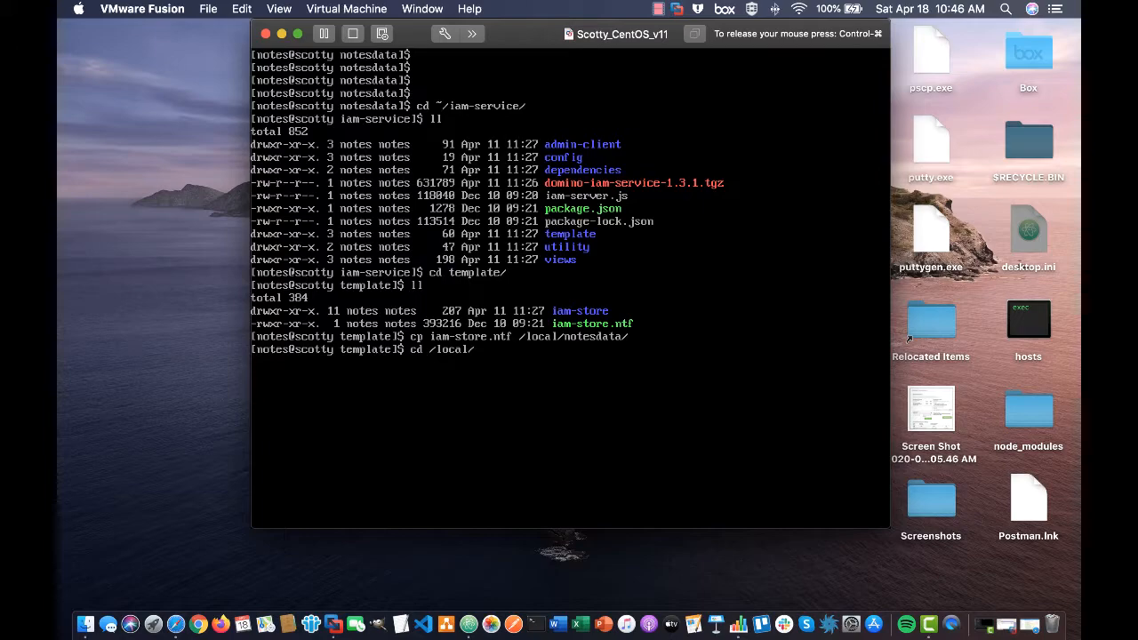
text(/note)
key(Tab)
key(Return)
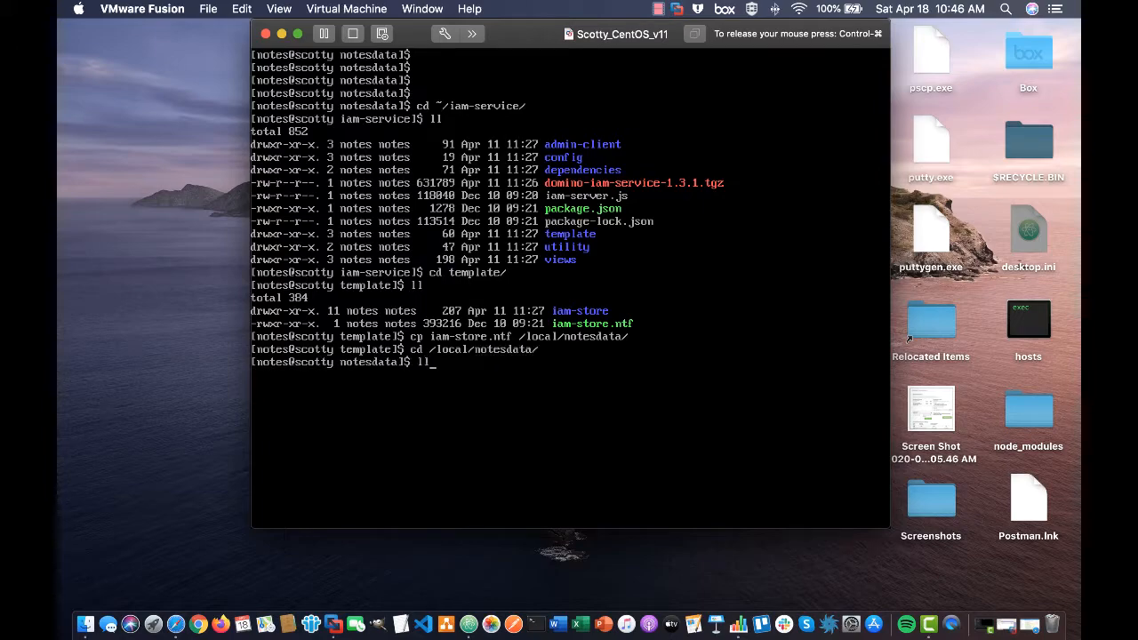
key(Return)
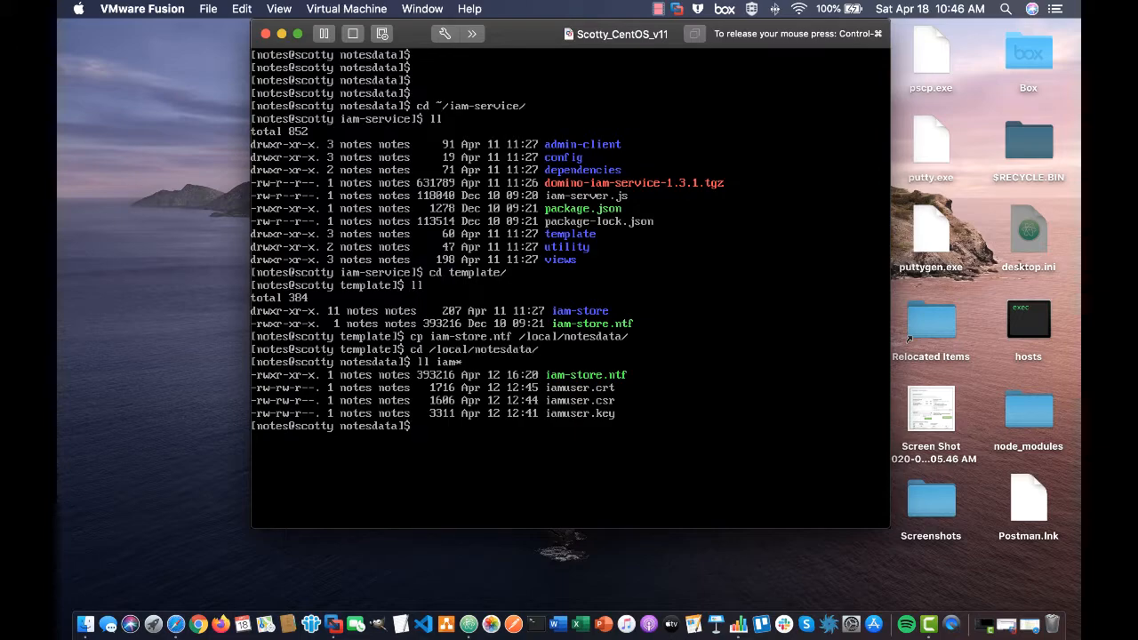
Set iam-store.ntf permissions to 644 with chmod, then release input from the VM.
text(chmod 644 iam-)
key(Tab)
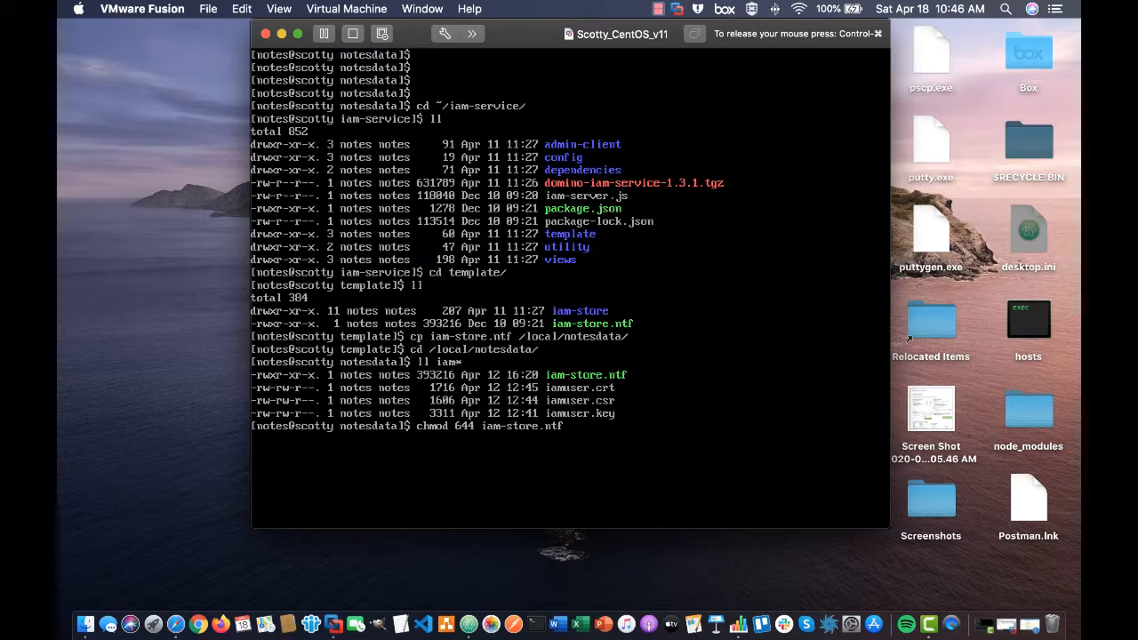
key(Return)
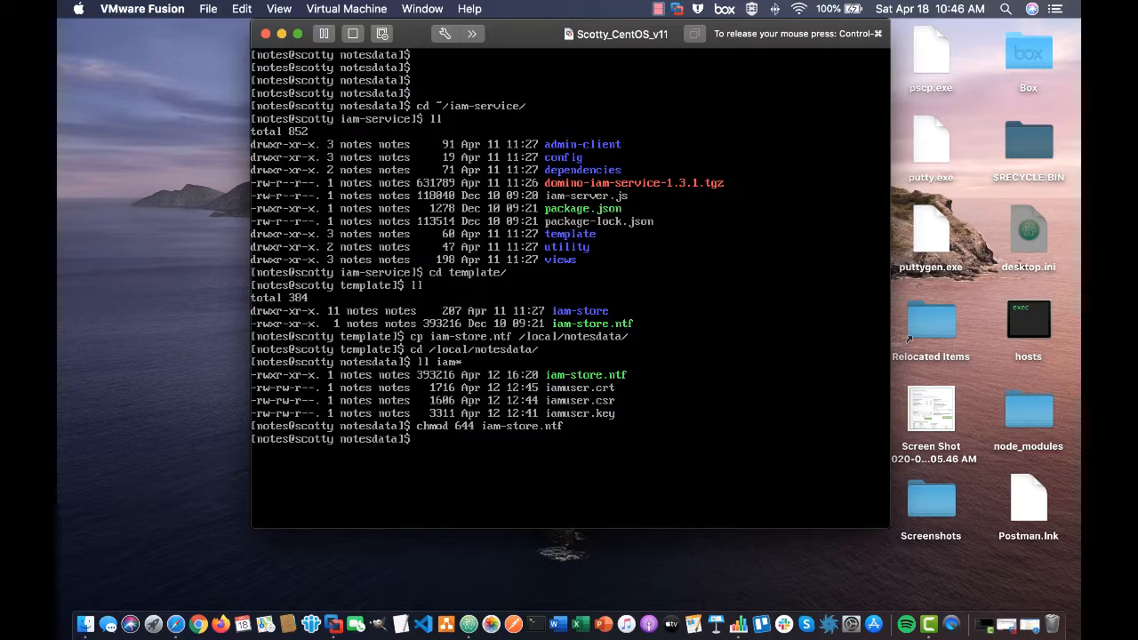
key(ctrl+super)
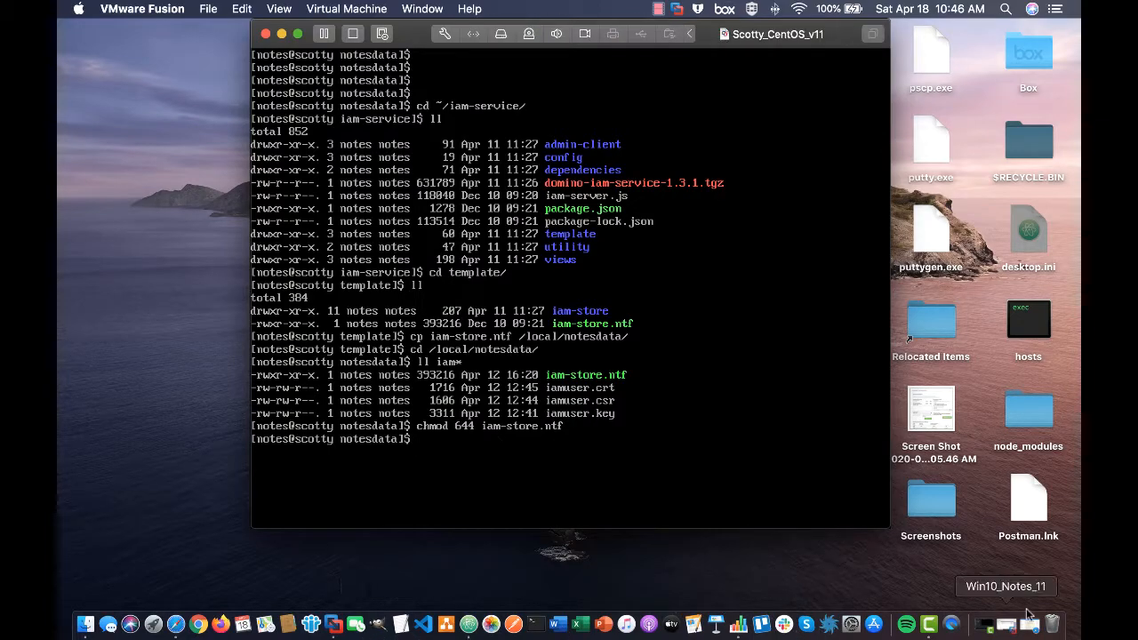
Filter the server's Files list to templates only and select the iam-store template.
click(996, 622)
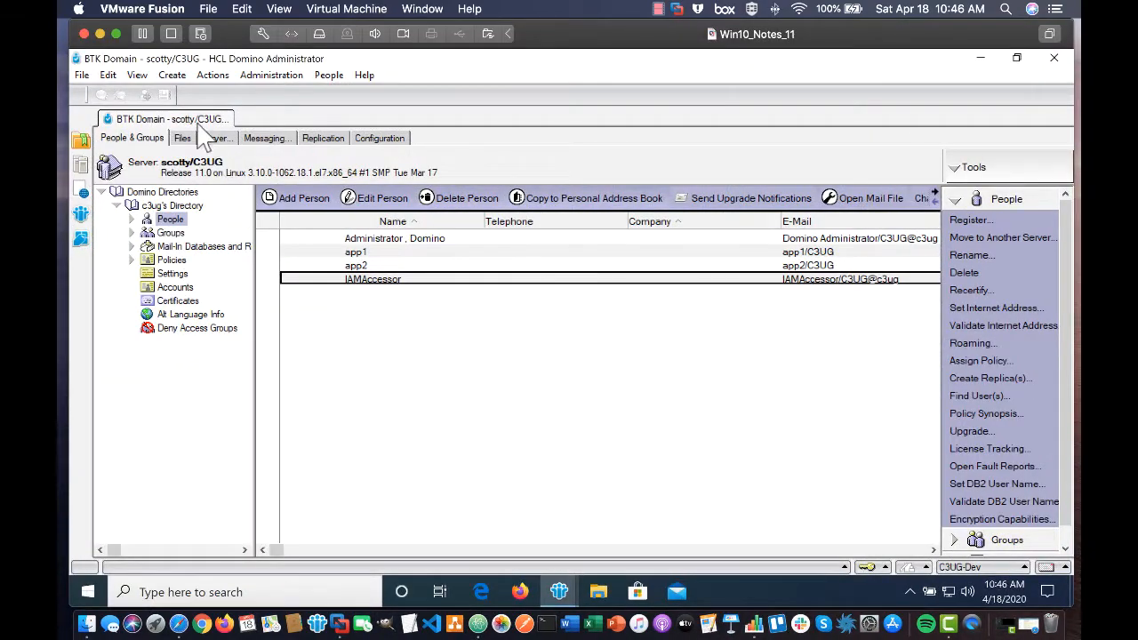
click(182, 139)
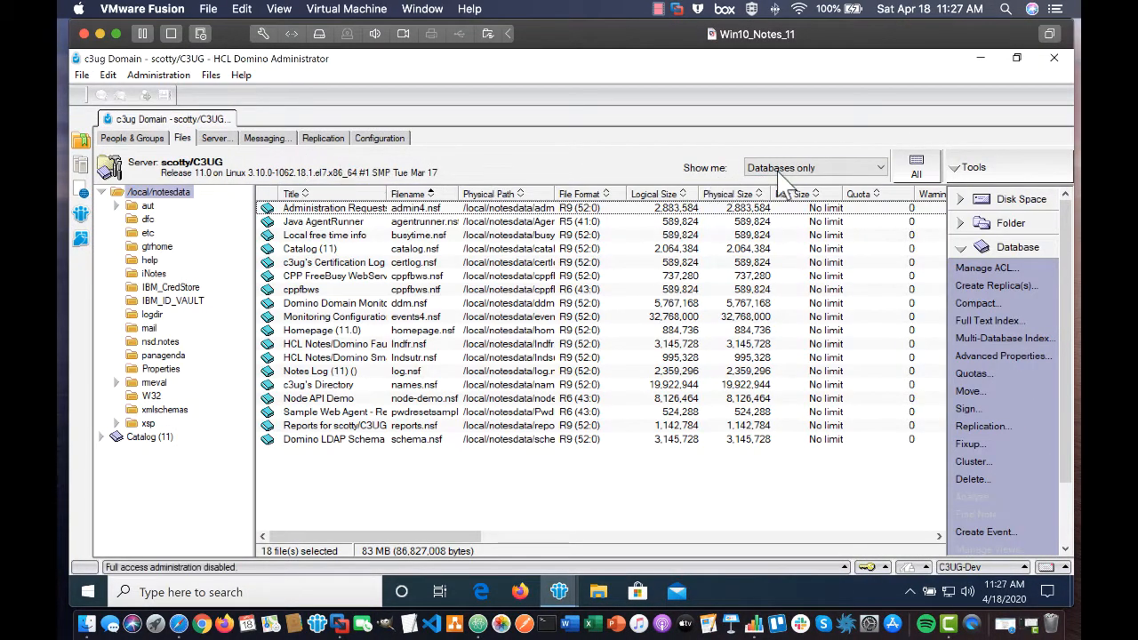
click(782, 168)
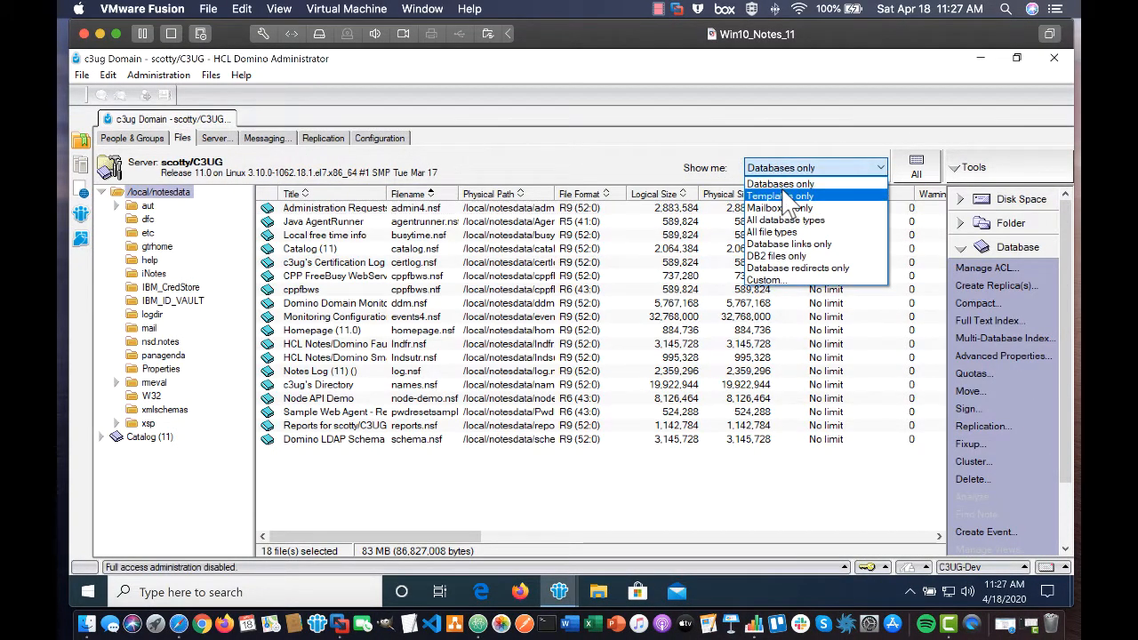
click(787, 197)
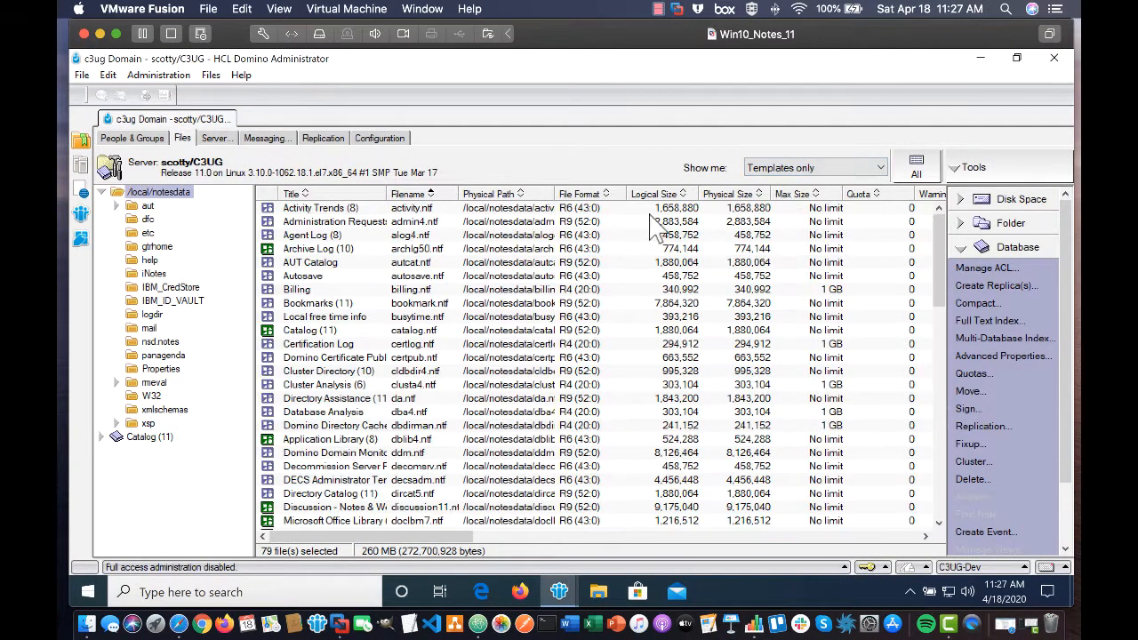
scroll(413, 267, down, 15)
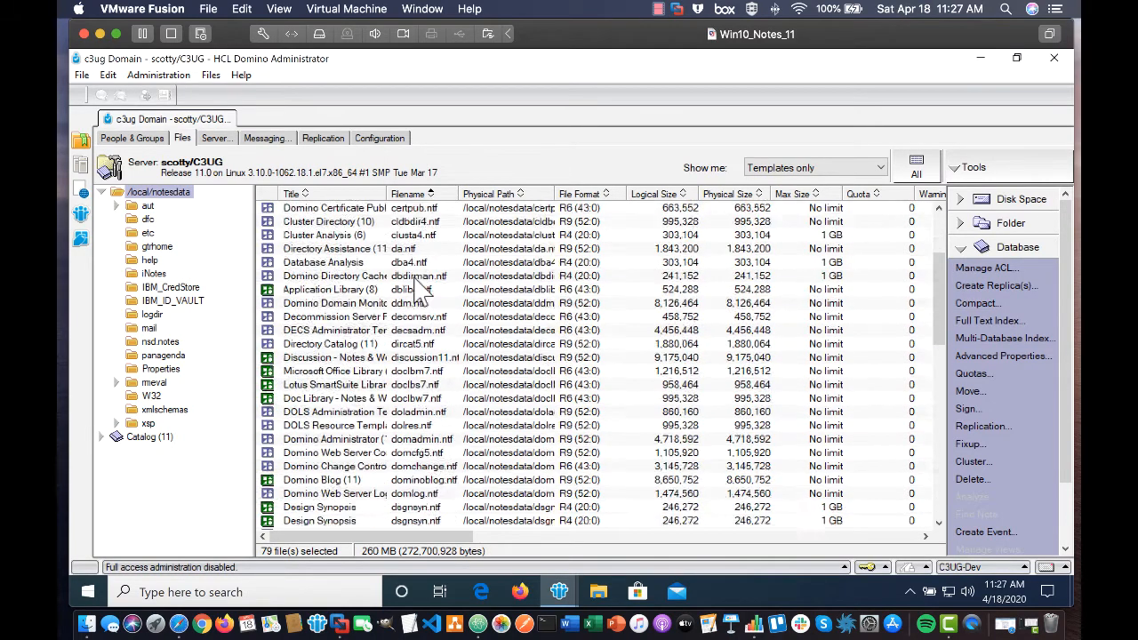
scroll(420, 289, up, 5)
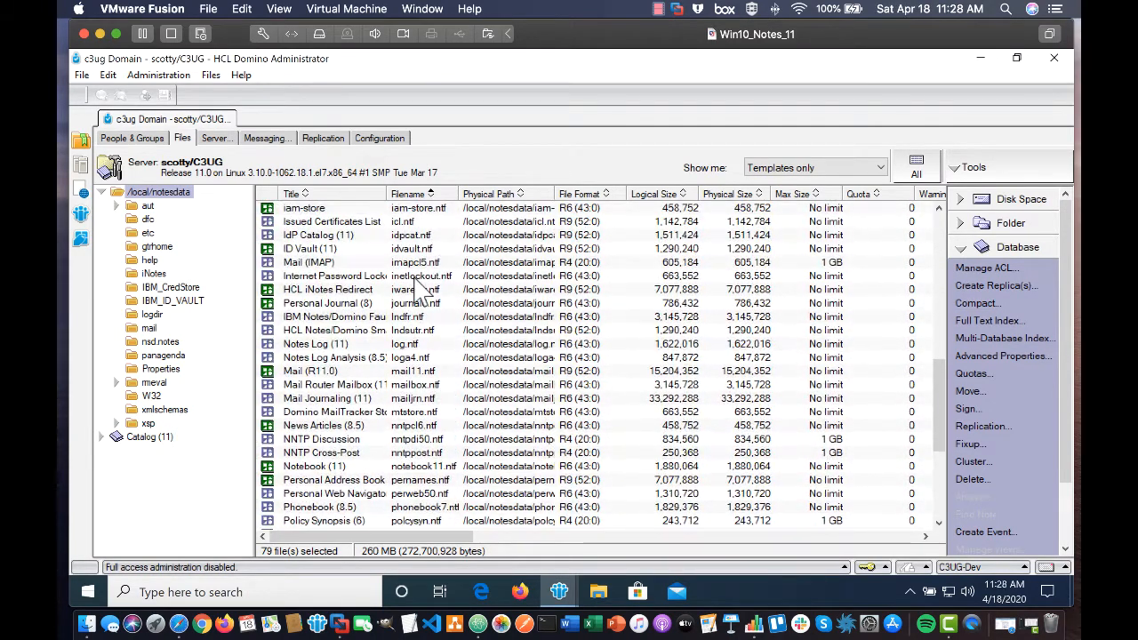
click(423, 206)
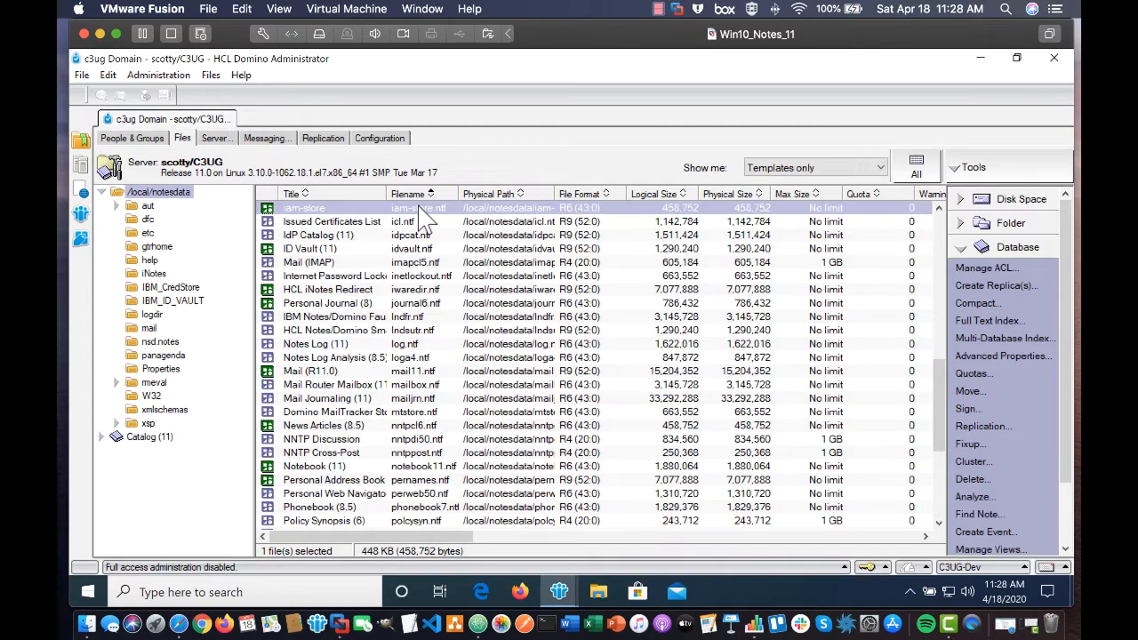
Enable Full Access Administration and open the iam-store template's ACL.
click(153, 76)
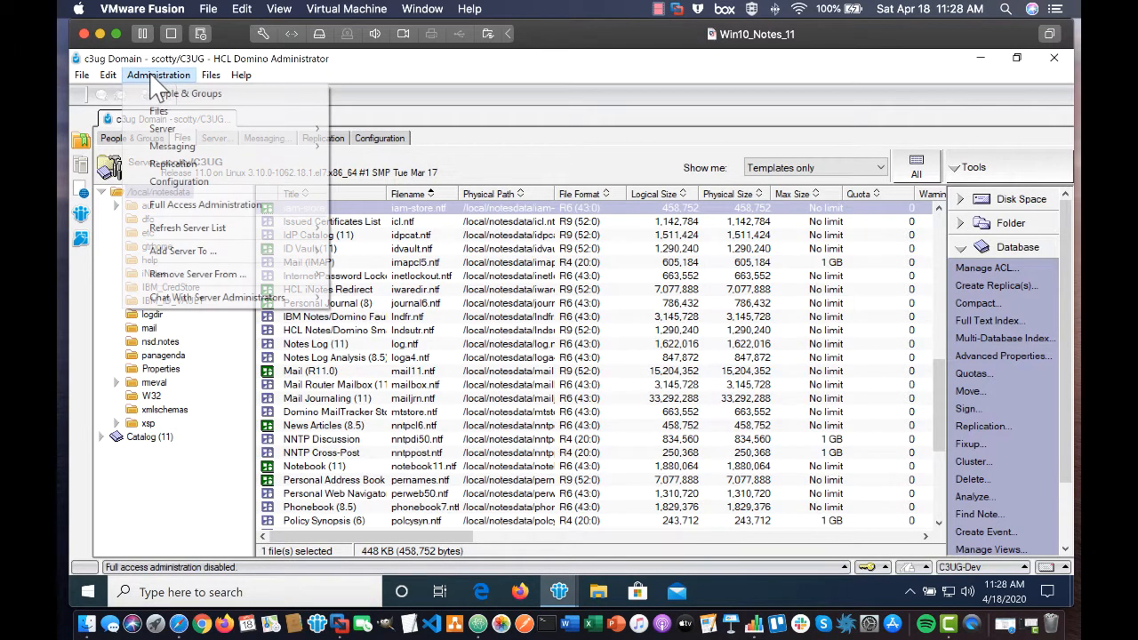
click(204, 205)
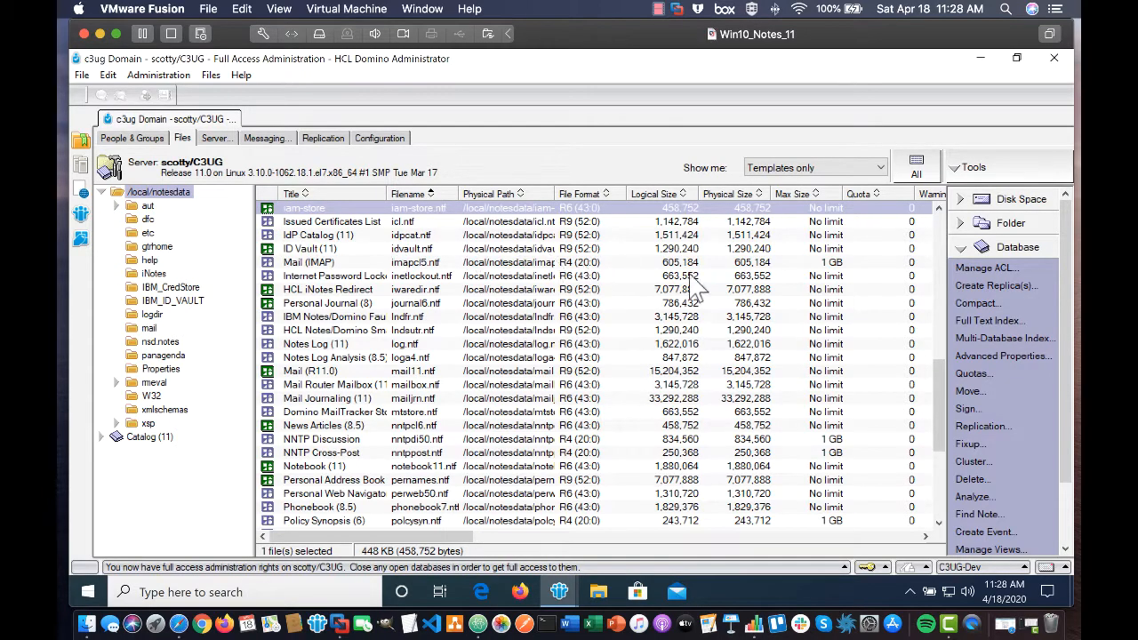
click(964, 267)
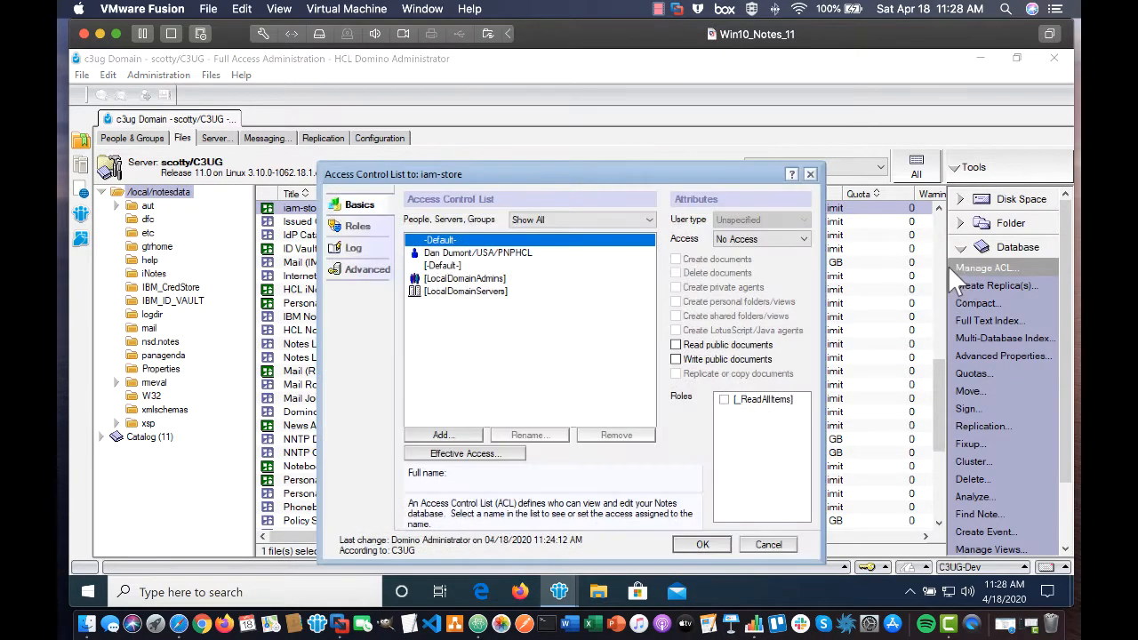
Add Domino Administrator/C3UG from the address book as a Person with Manager access, and save.
click(435, 253)
click(442, 435)
click(669, 212)
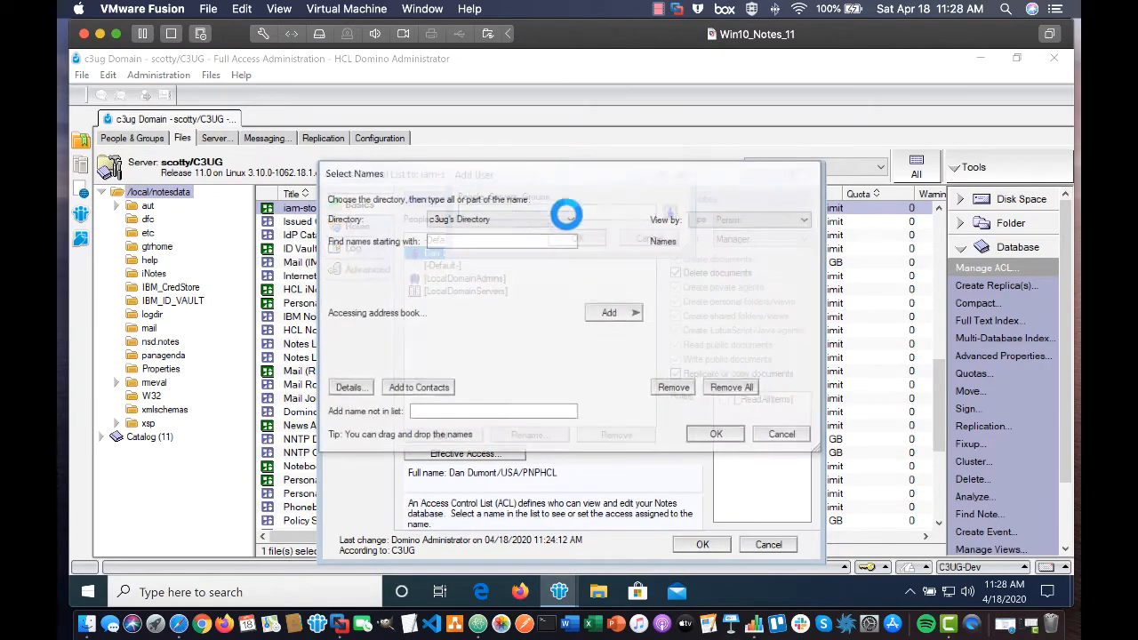
double_click(418, 280)
click(716, 436)
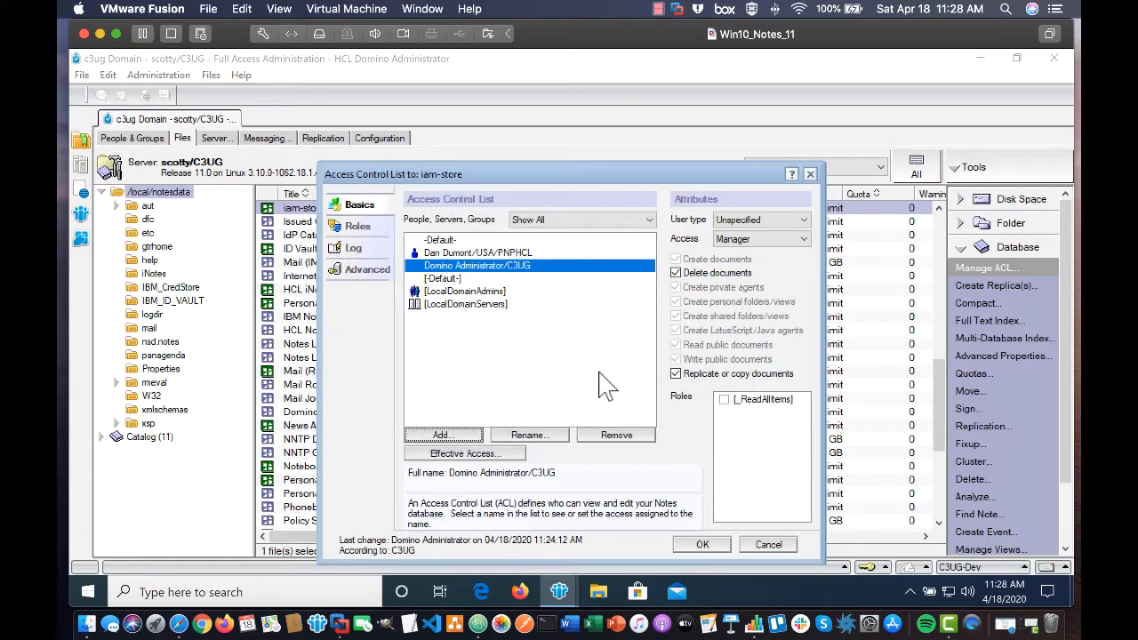
click(733, 222)
click(749, 247)
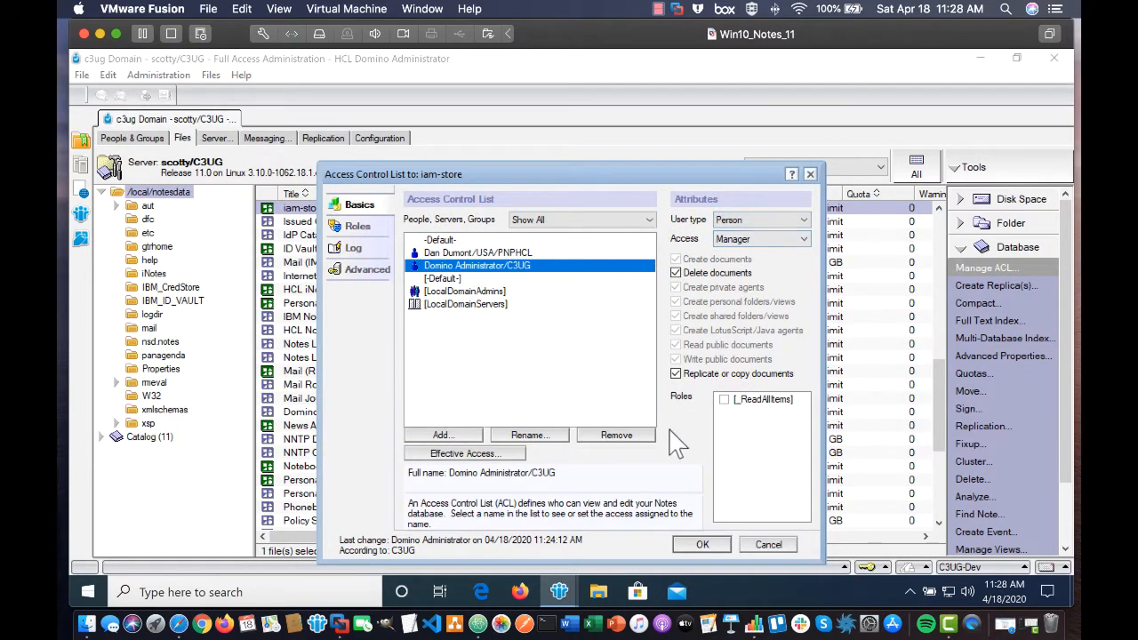
click(700, 545)
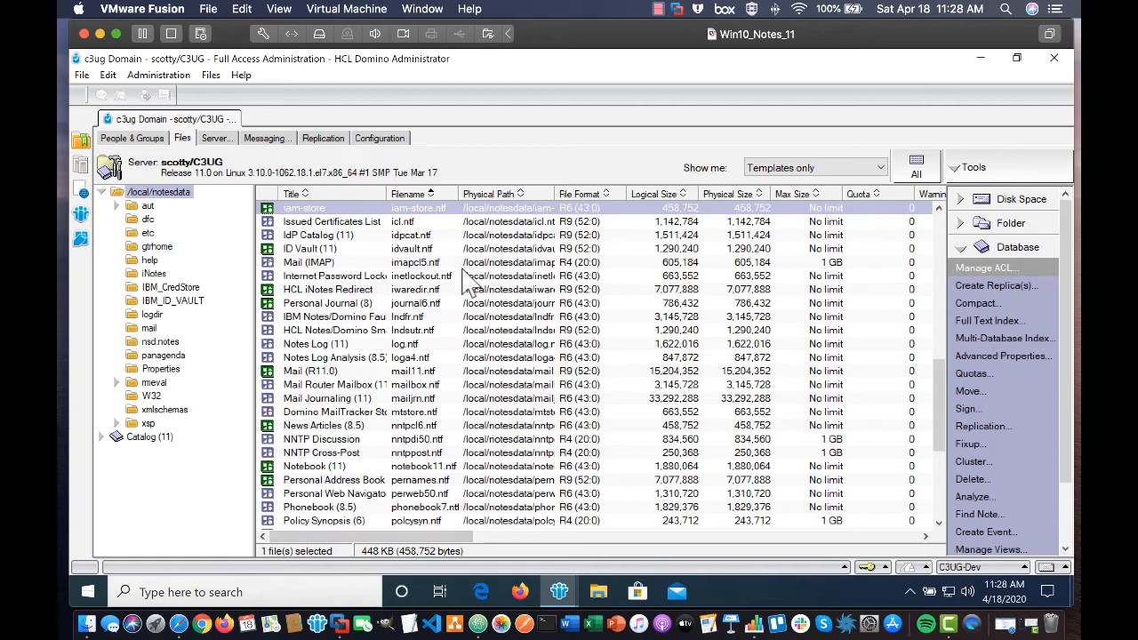
Sign all iam-store design documents with the Active User's ID (1 database, 0 errors).
scroll(435, 269, up, 2)
scroll(442, 281, up, 1)
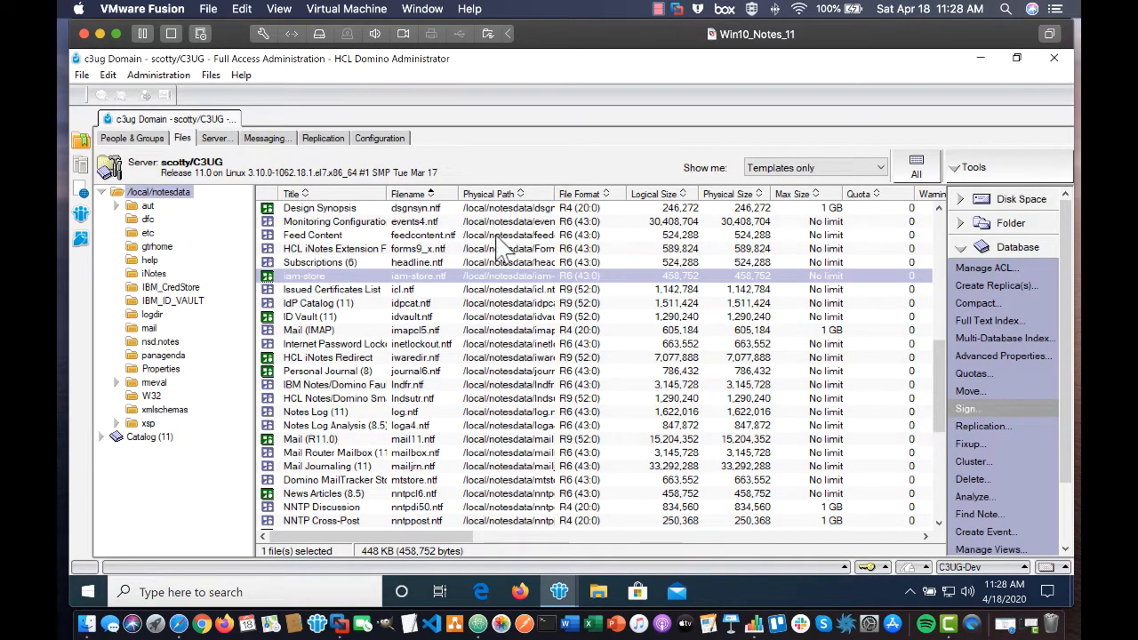
click(958, 408)
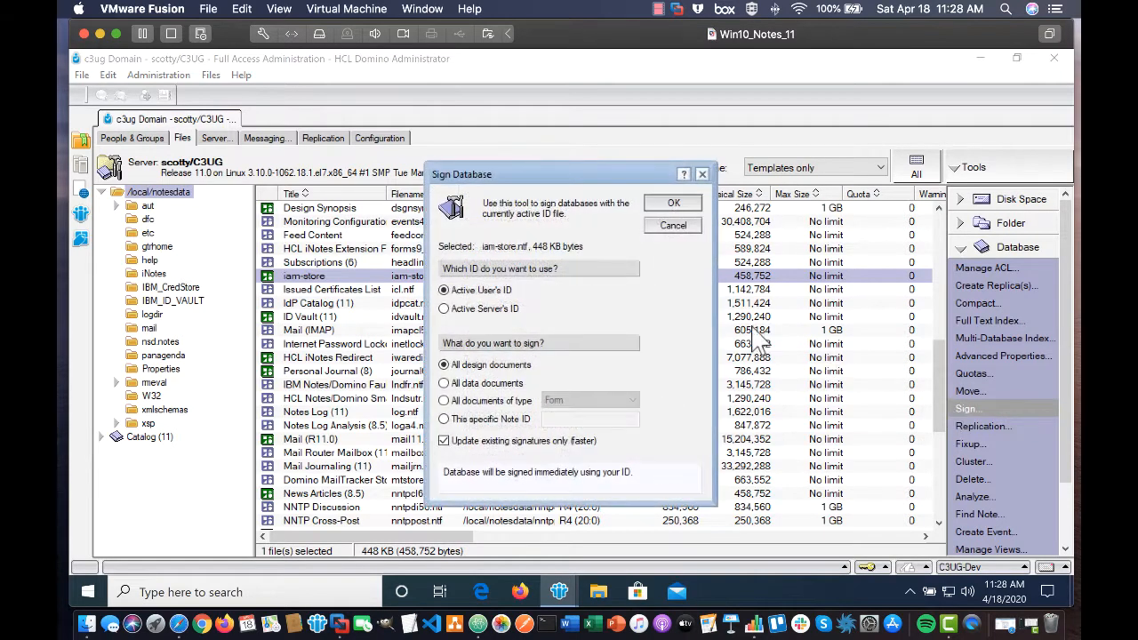
click(677, 205)
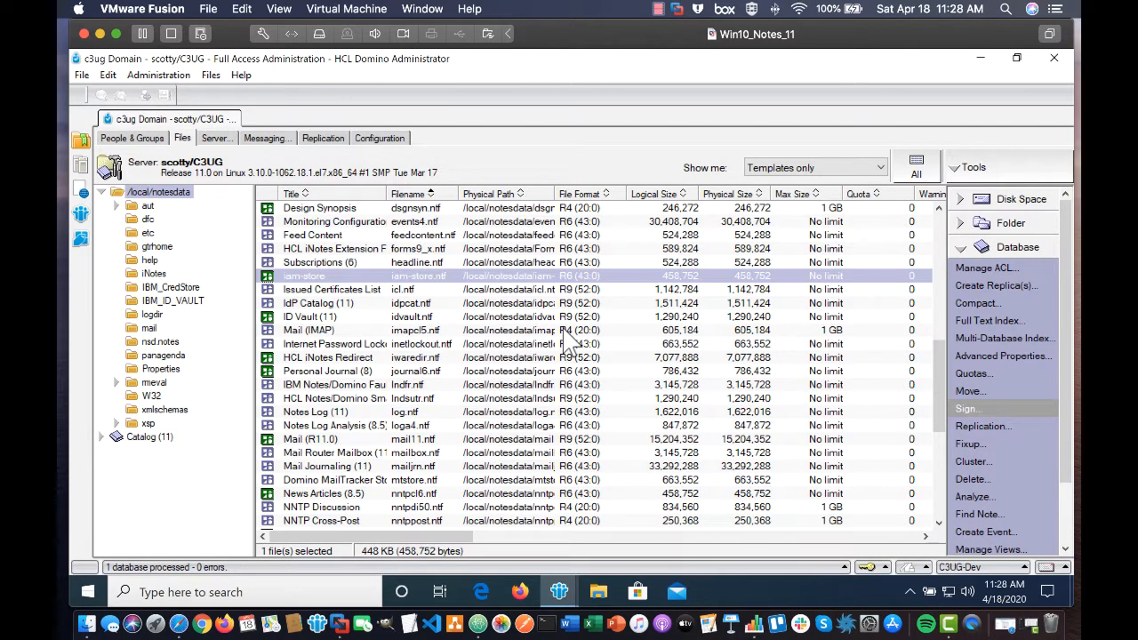
scroll(568, 342, up, 2)
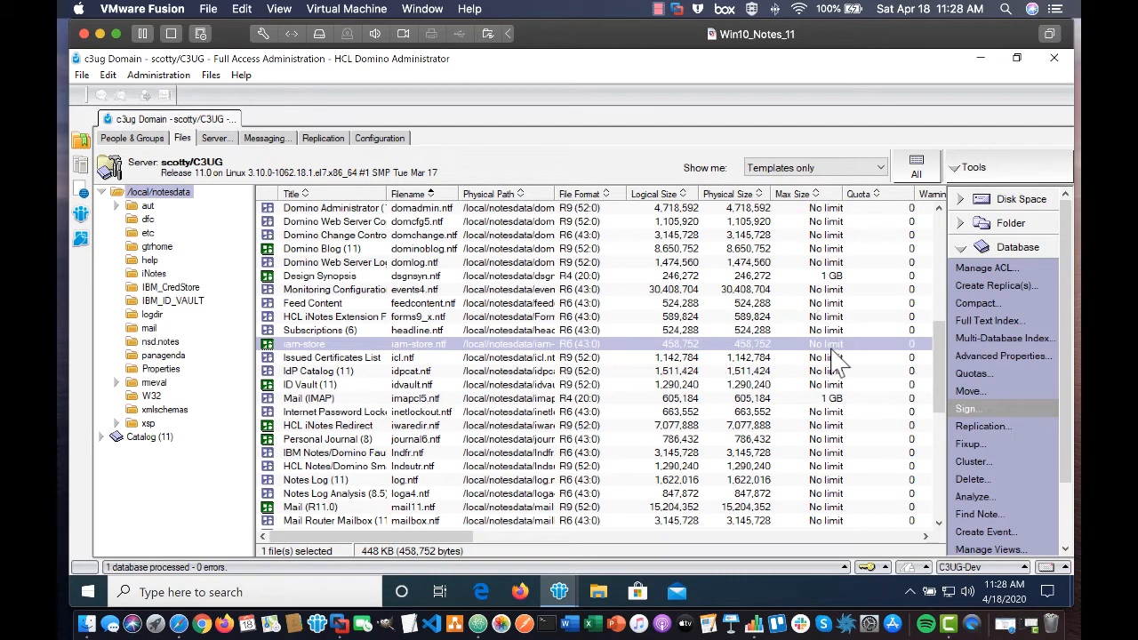
Turn off Full Access Administration and filter the Files list to databases only.
click(166, 77)
click(183, 203)
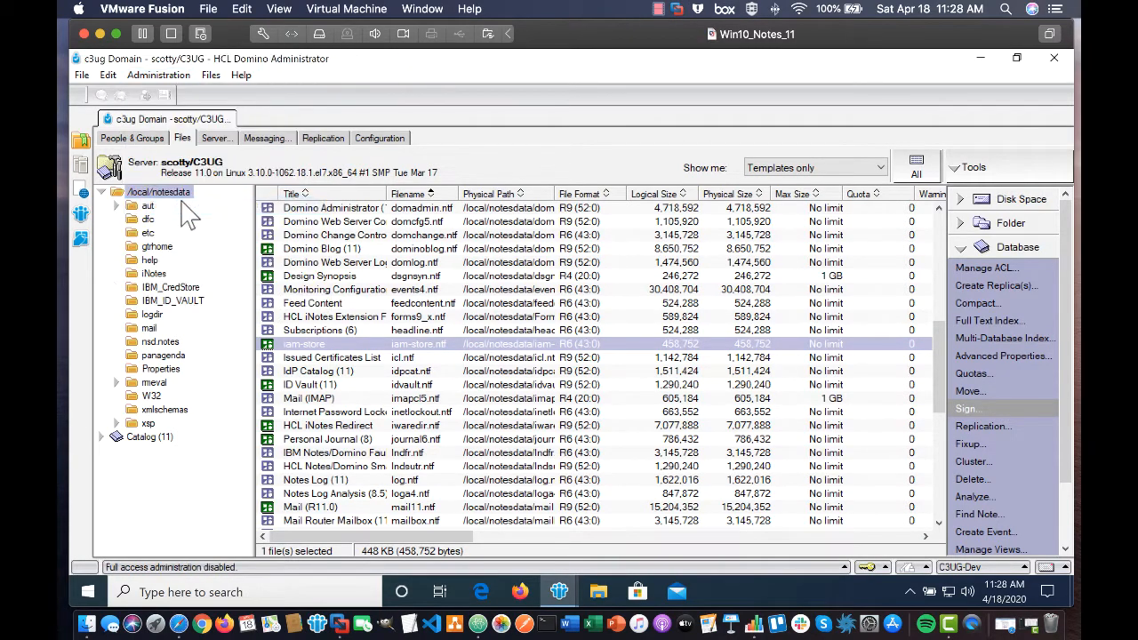
click(790, 169)
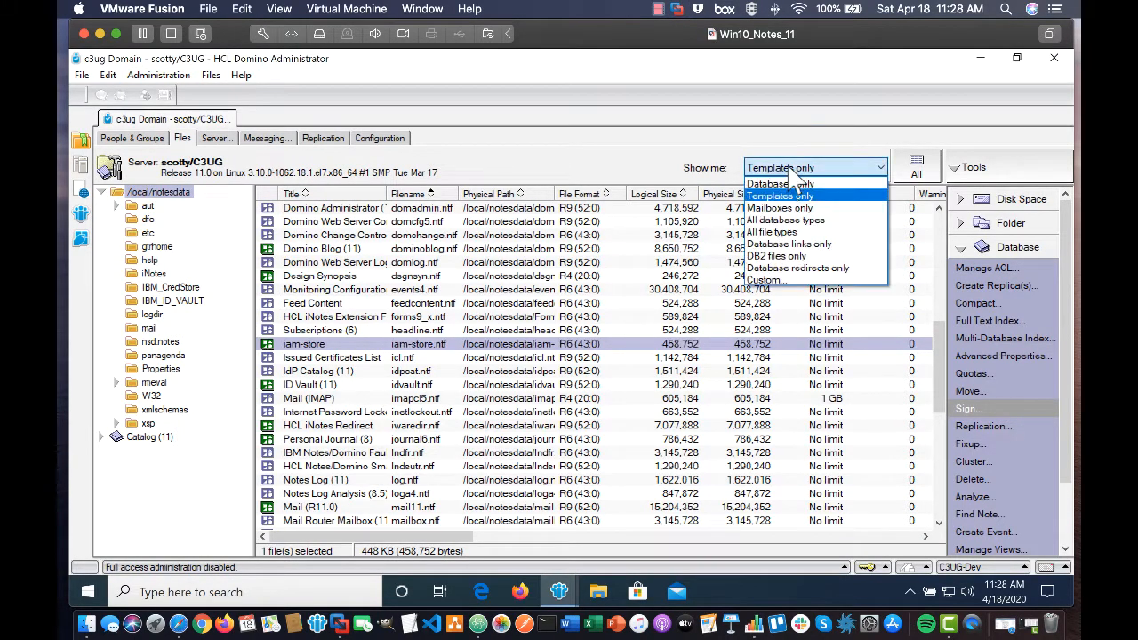
click(786, 200)
click(320, 489)
Start a new application on server Scotty/C3UG with file name iam-store.
click(82, 74)
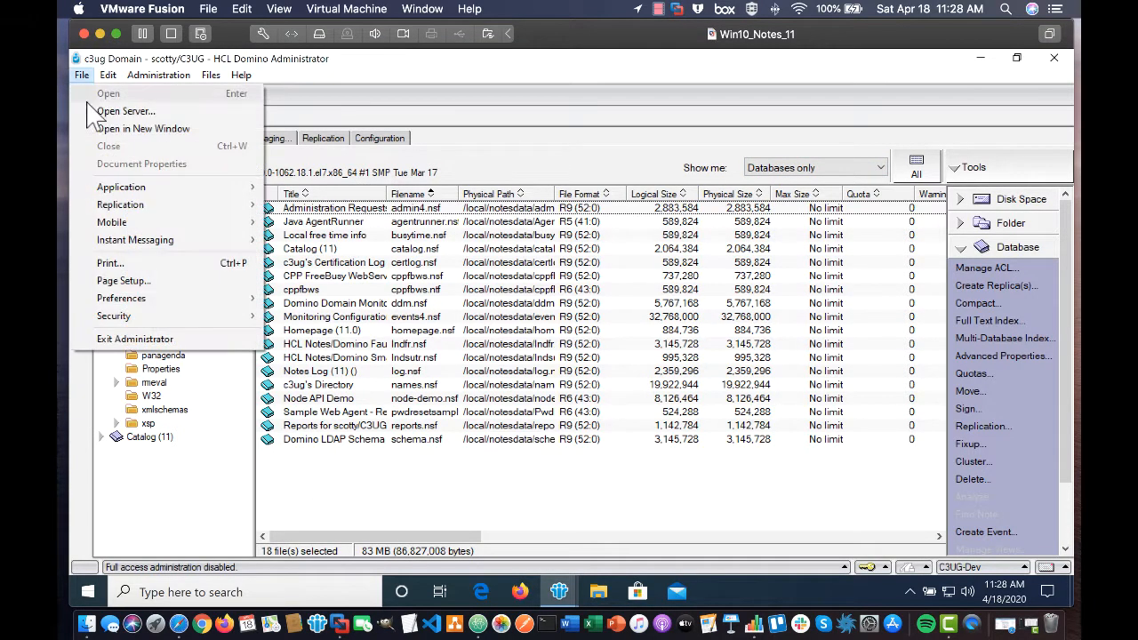
mouse_move(229, 190)
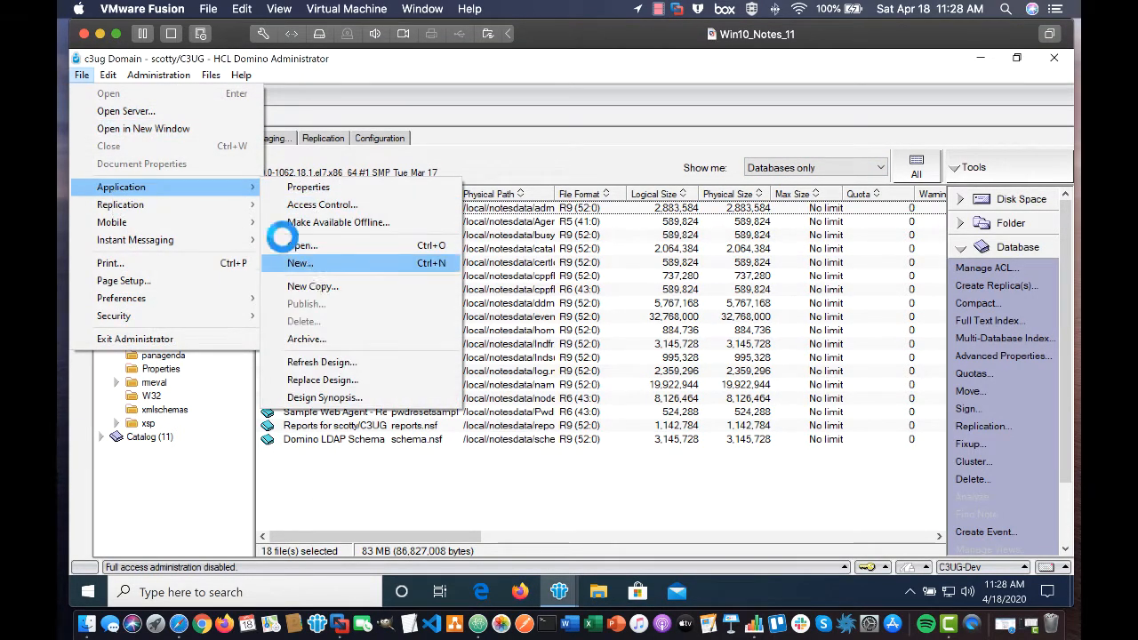
click(300, 264)
text(Scotty/C3UG)
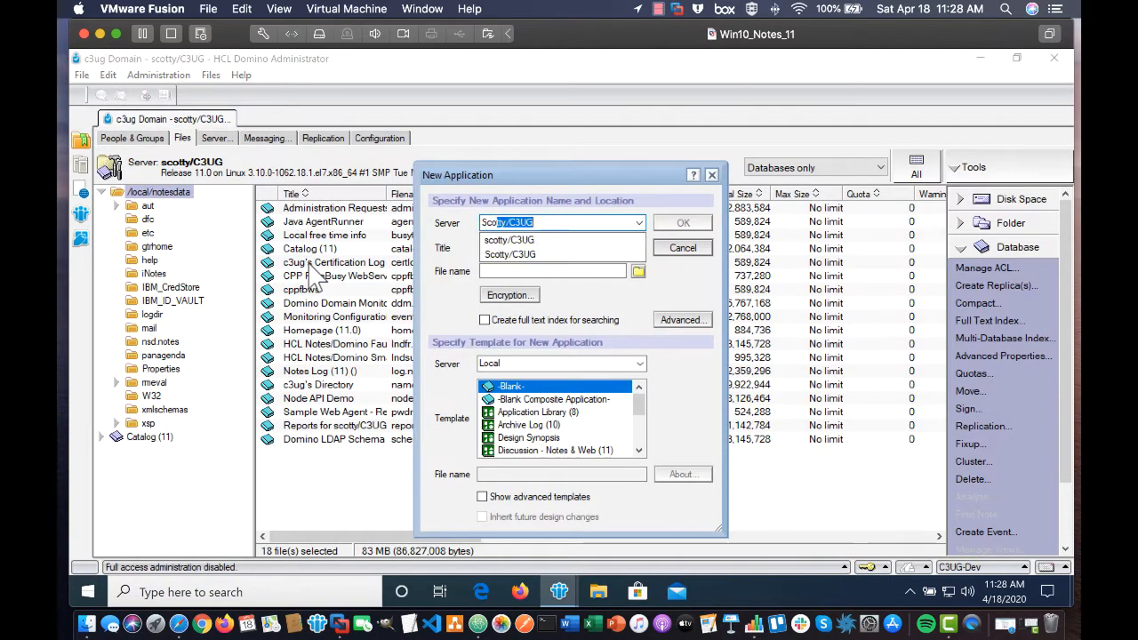
key(Tab)
text(i)
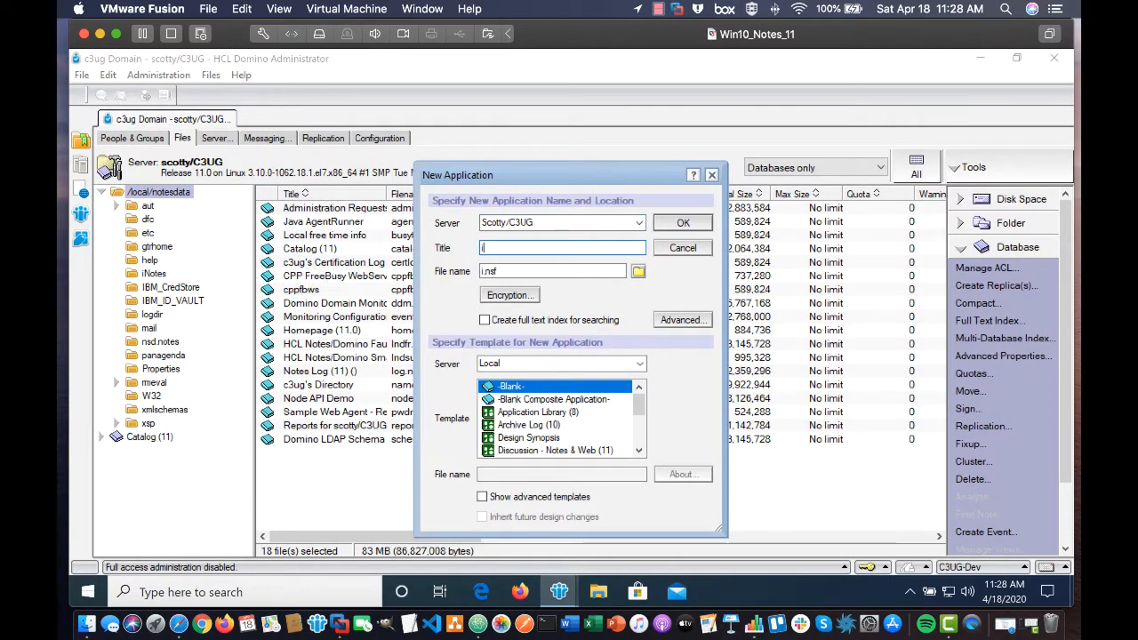
text(am-store)
click(496, 271)
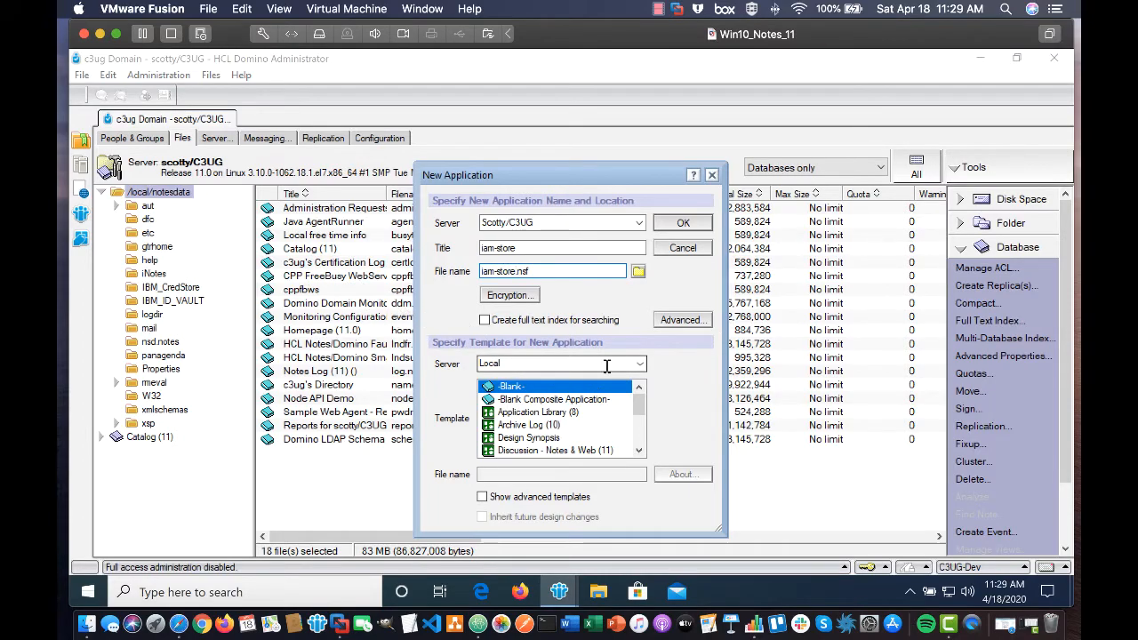
Load templates from the scott server, choose iam-store, and create the database.
click(599, 363)
text(scotty/C3UG)
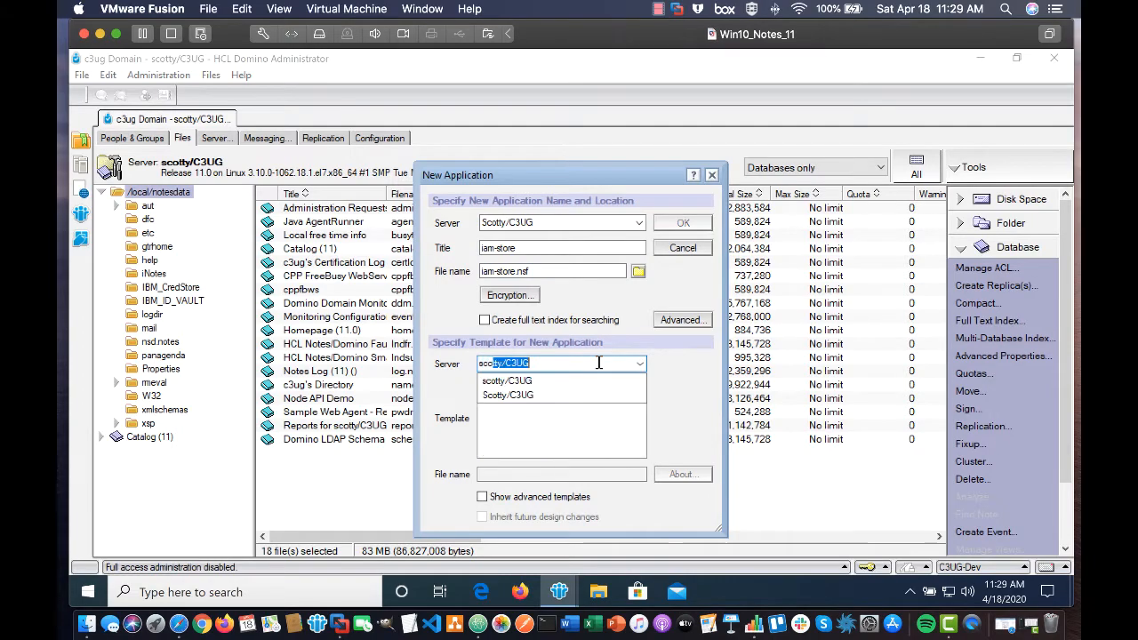
key(Tab)
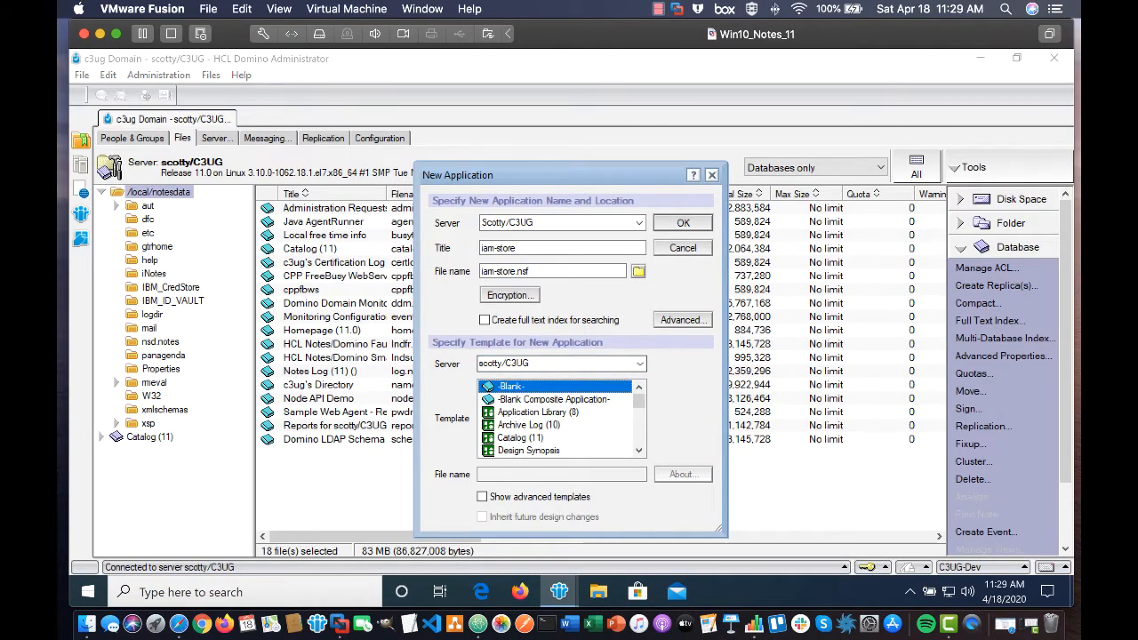
click(638, 425)
click(638, 426)
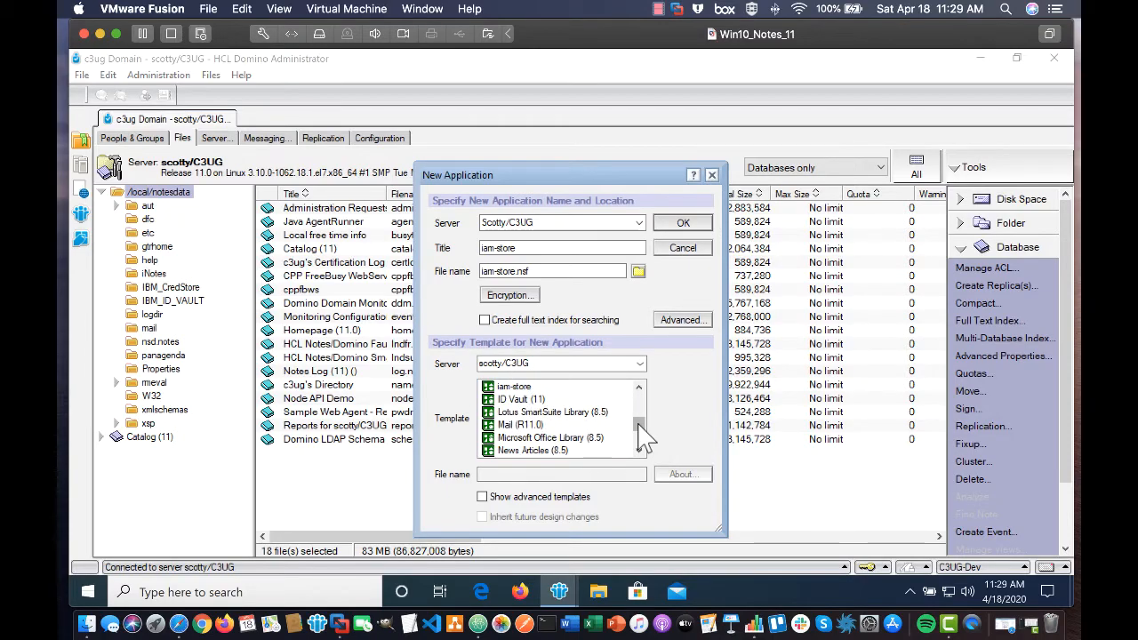
click(502, 389)
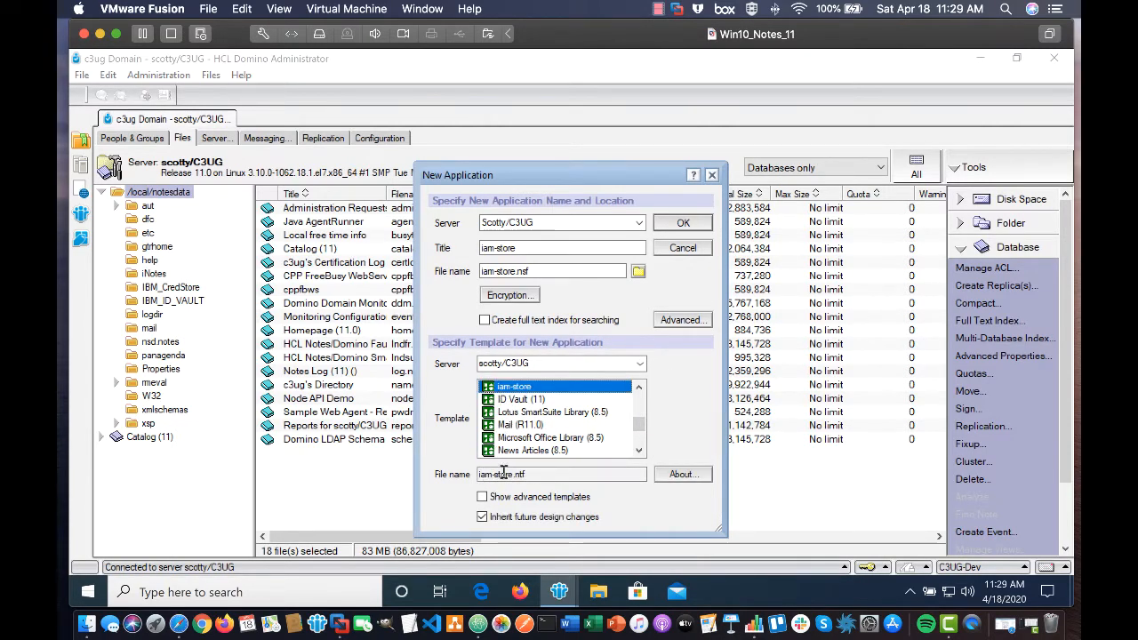
click(681, 223)
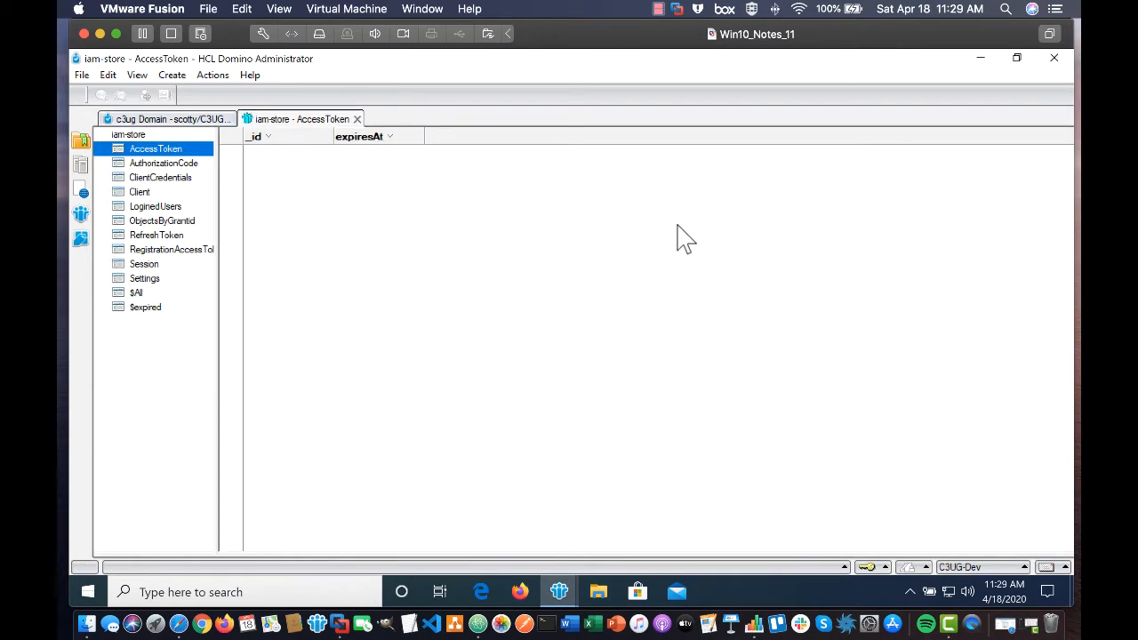
Close the iam-store tab, select iam-store.nsf in Files, and open its ACL.
click(356, 119)
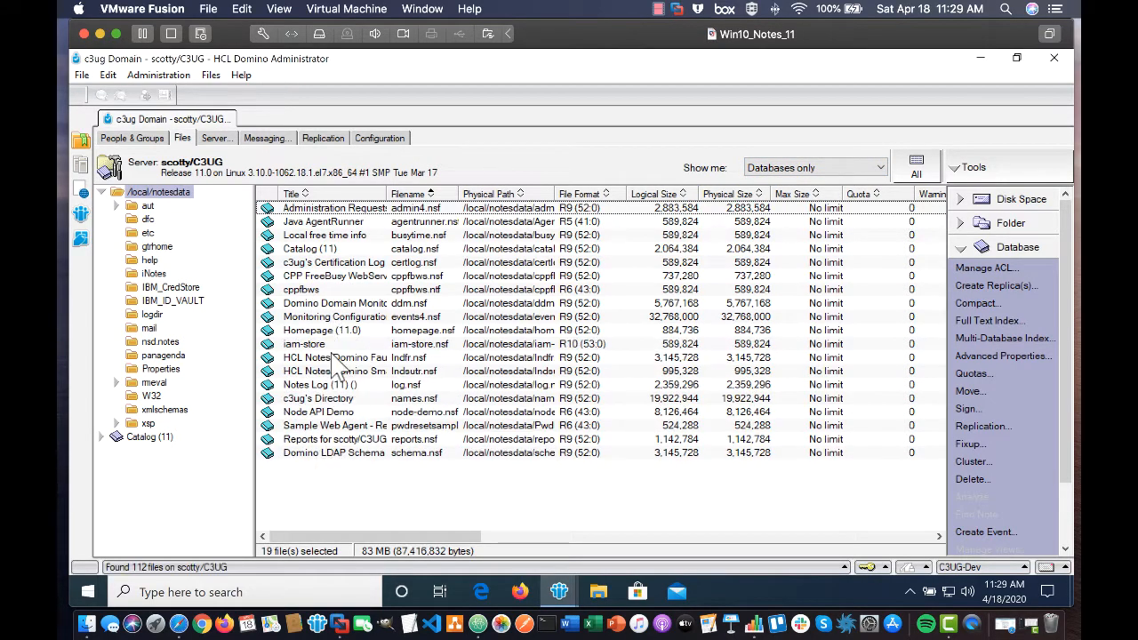
click(334, 346)
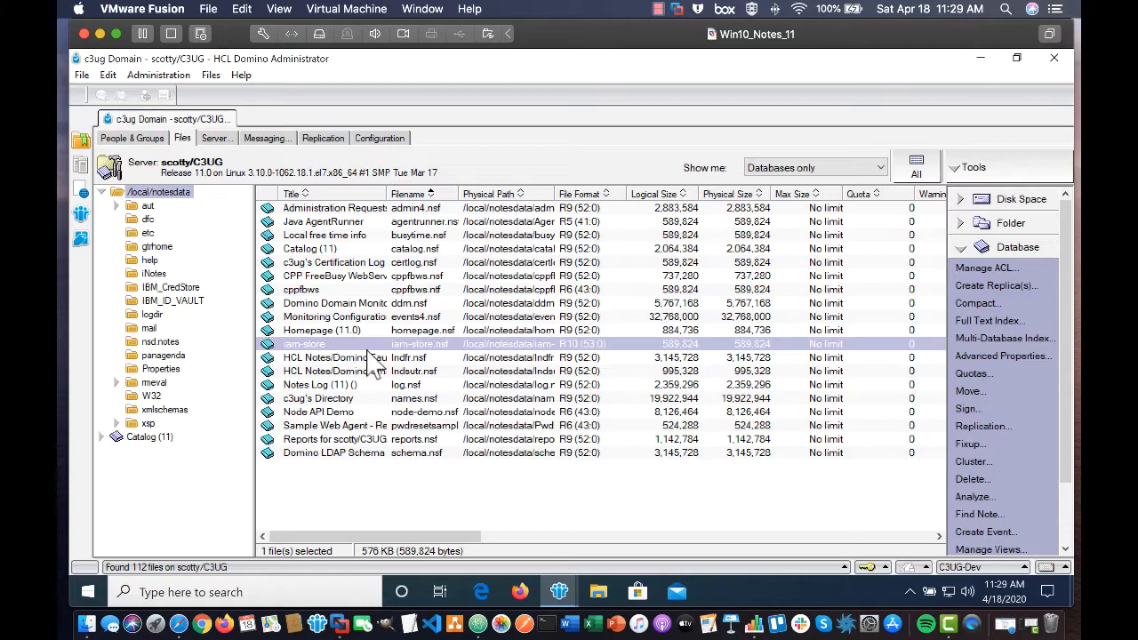
click(964, 267)
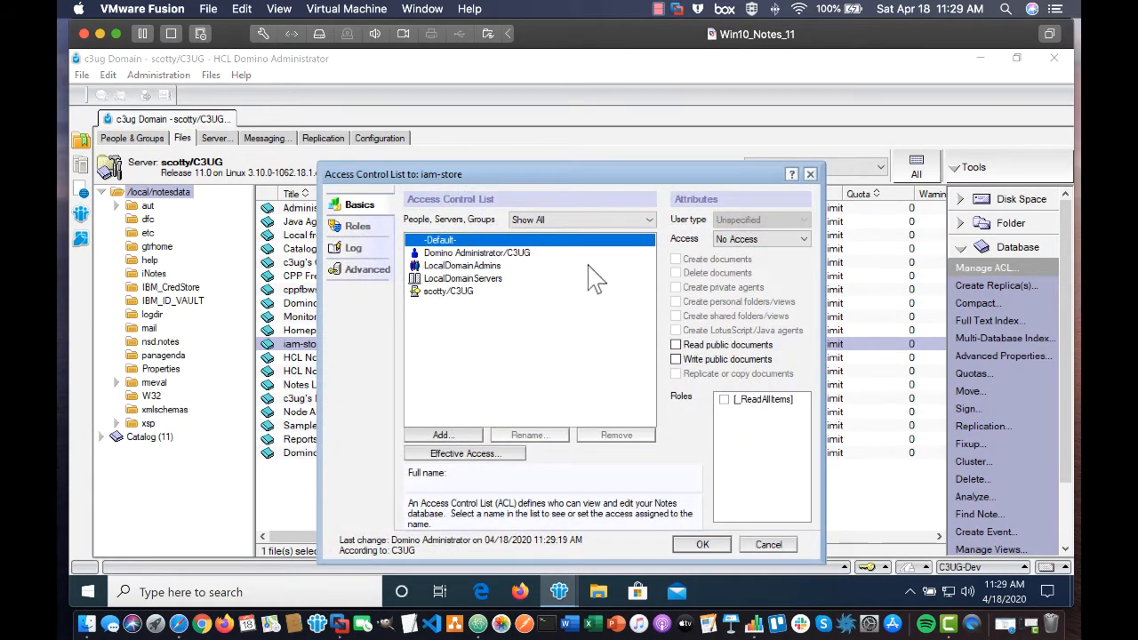
Add IAMAccessor/C3UG from the directory as a new ACL entry.
click(445, 254)
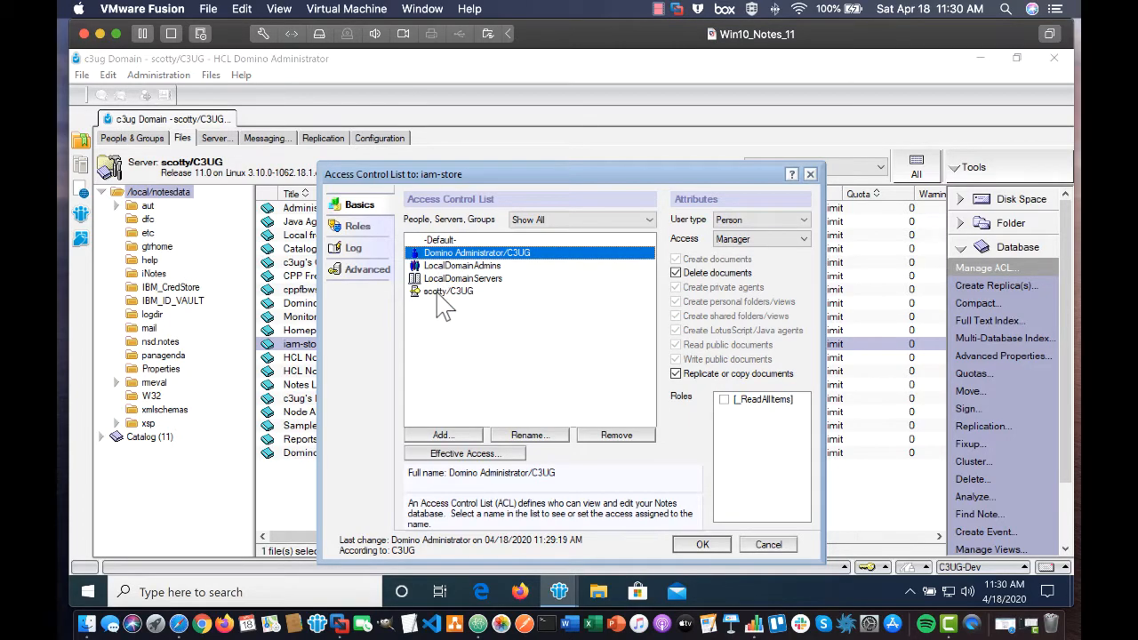
click(442, 434)
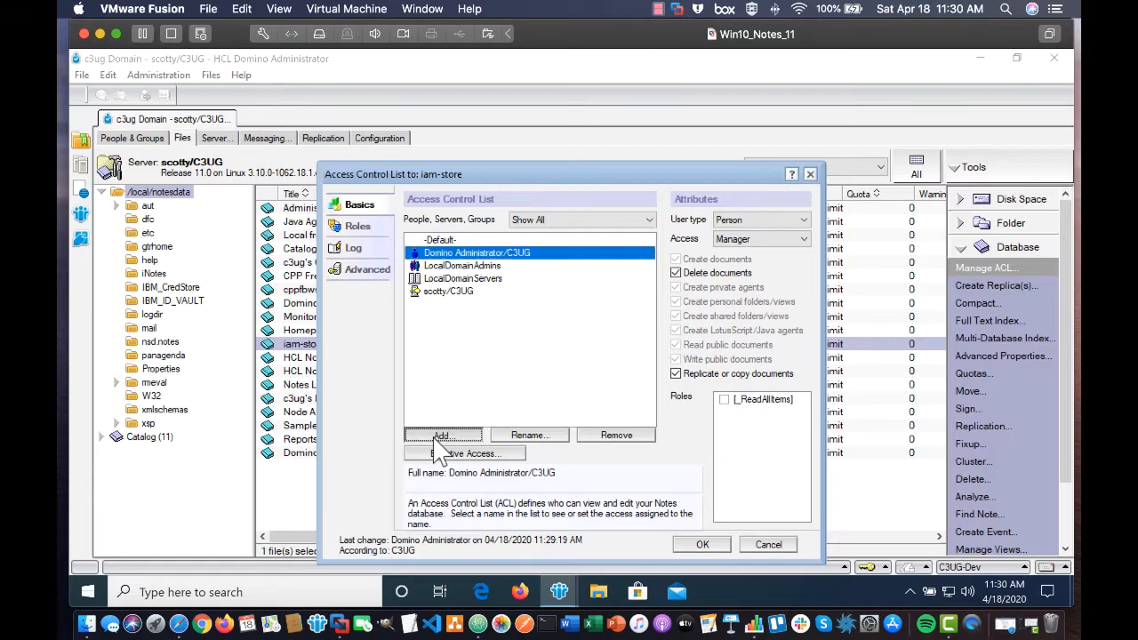
click(668, 211)
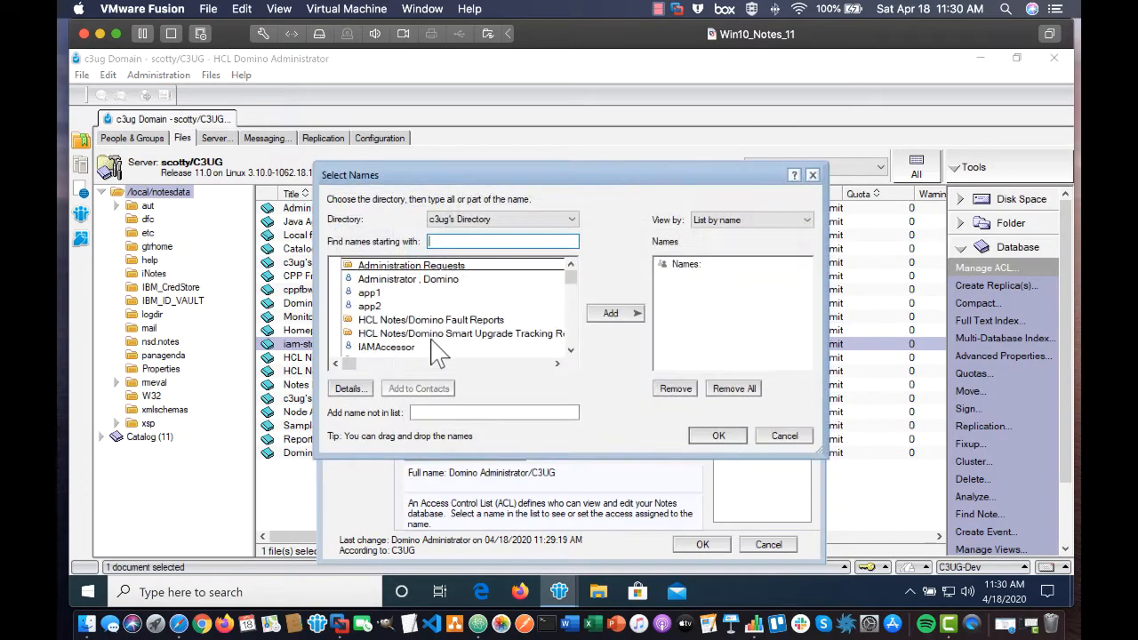
click(396, 350)
click(614, 313)
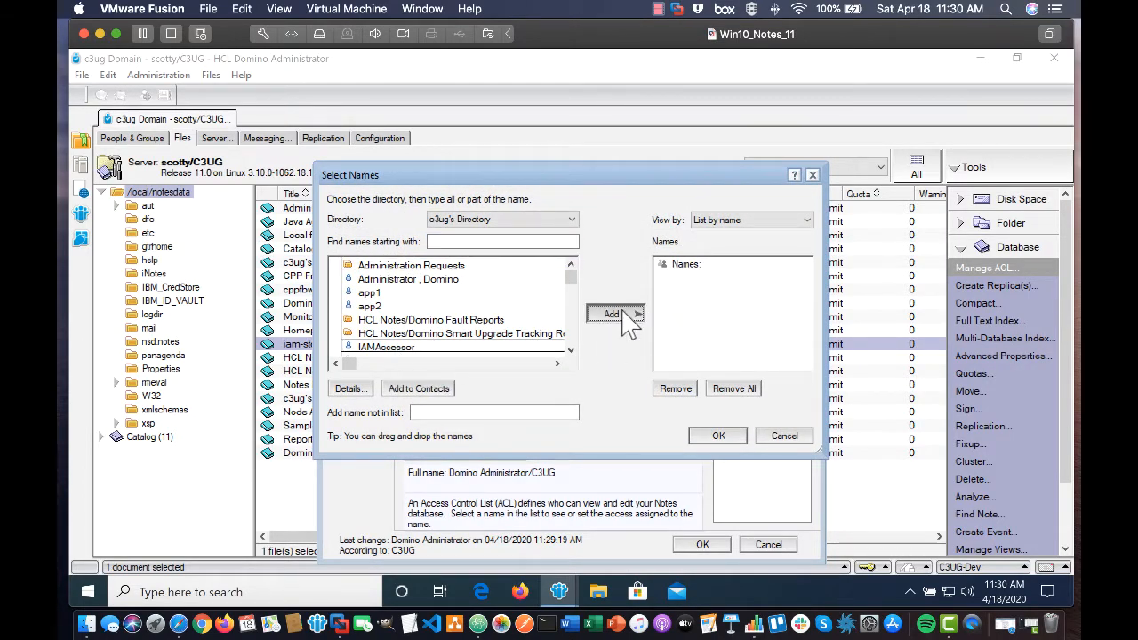
click(718, 435)
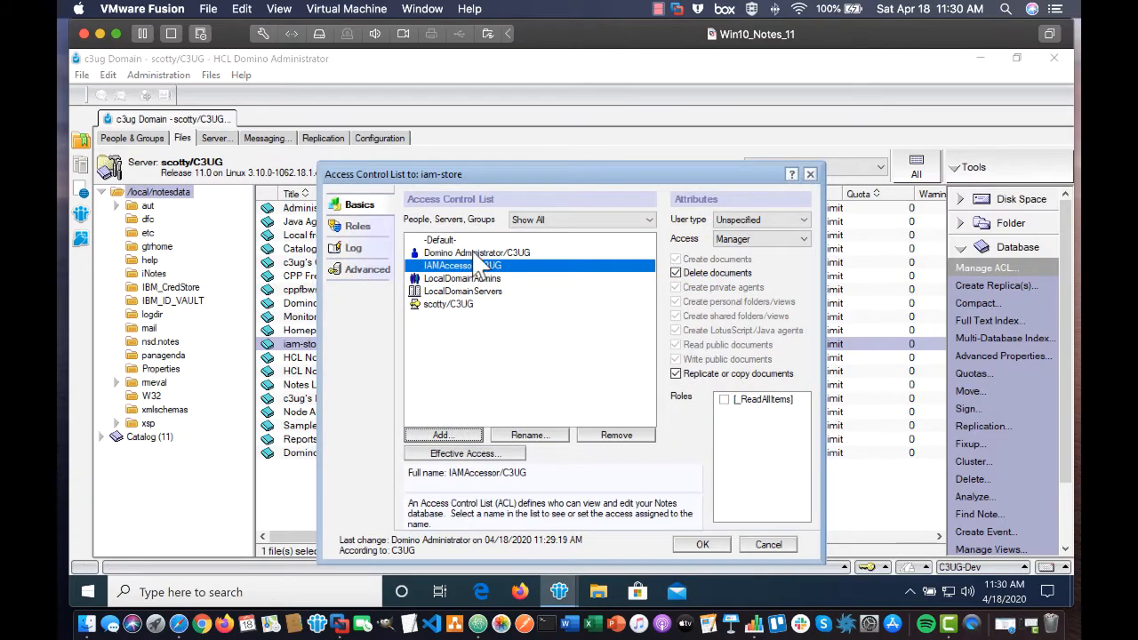
Make IAMAccessor a Person with Editor access and the [_ReadAllItems] role, then save.
click(731, 220)
click(738, 242)
click(742, 239)
click(735, 274)
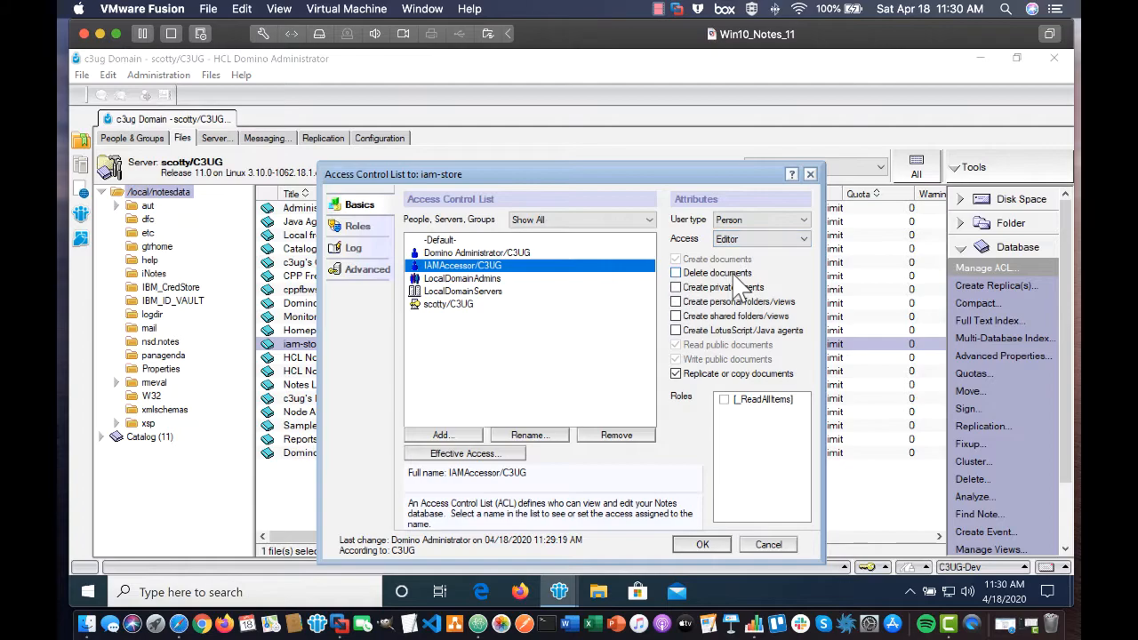
click(724, 399)
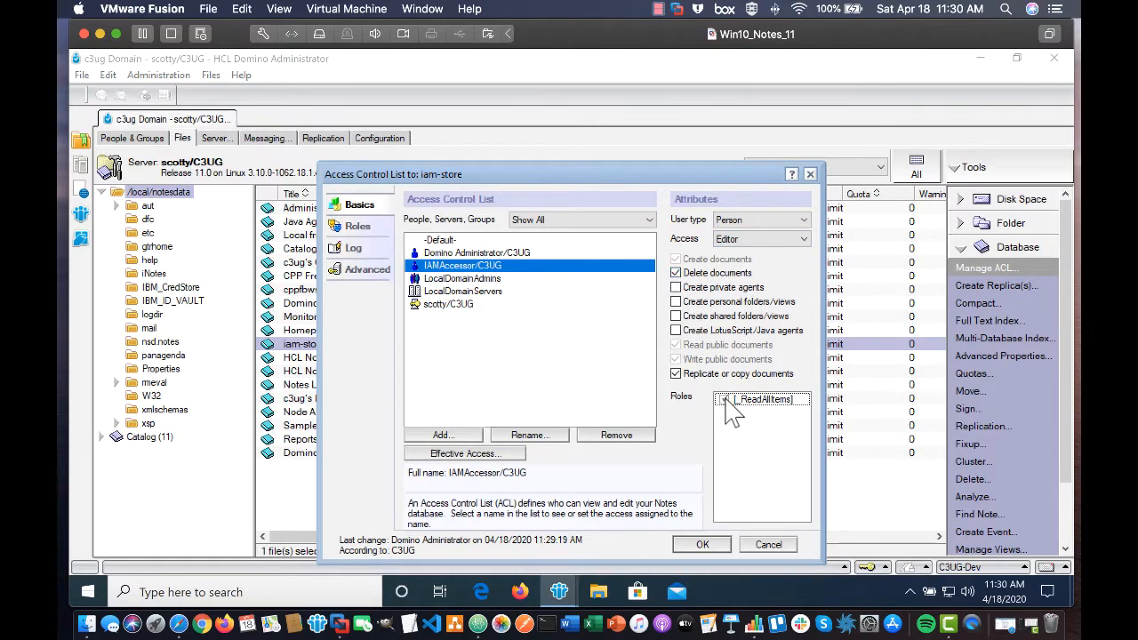
click(702, 545)
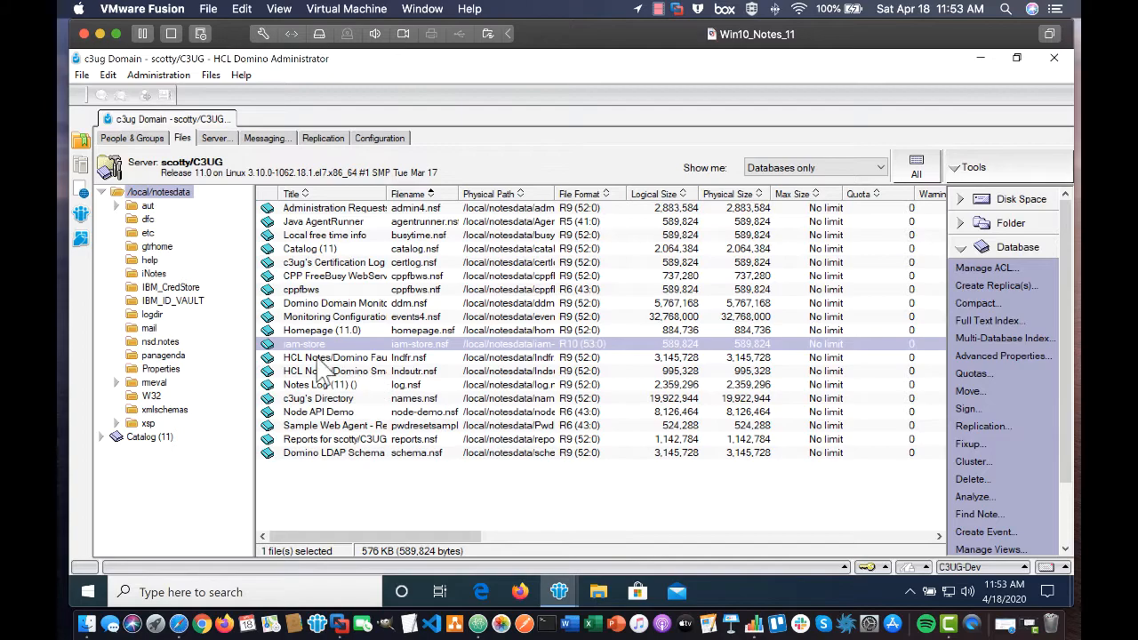
right_click(288, 346)
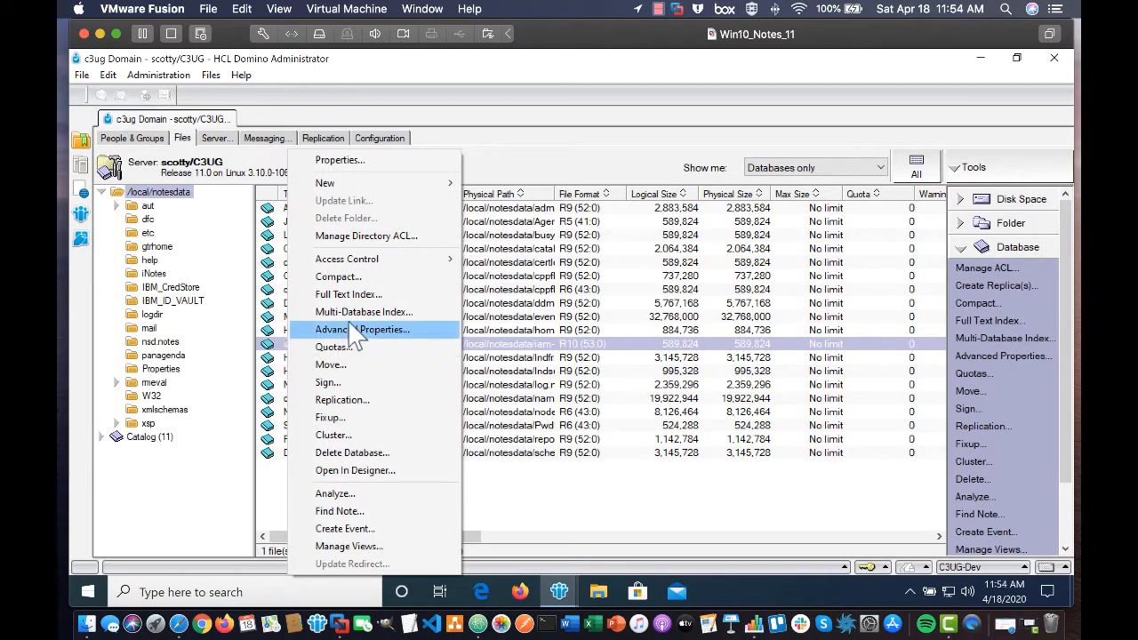
click(339, 161)
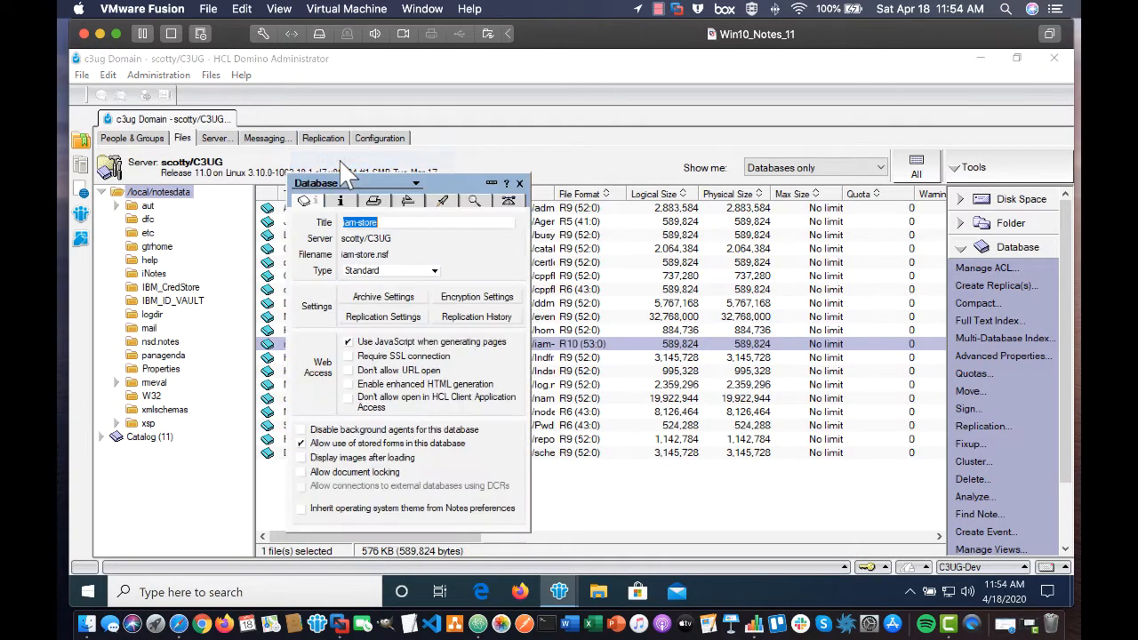
click(341, 201)
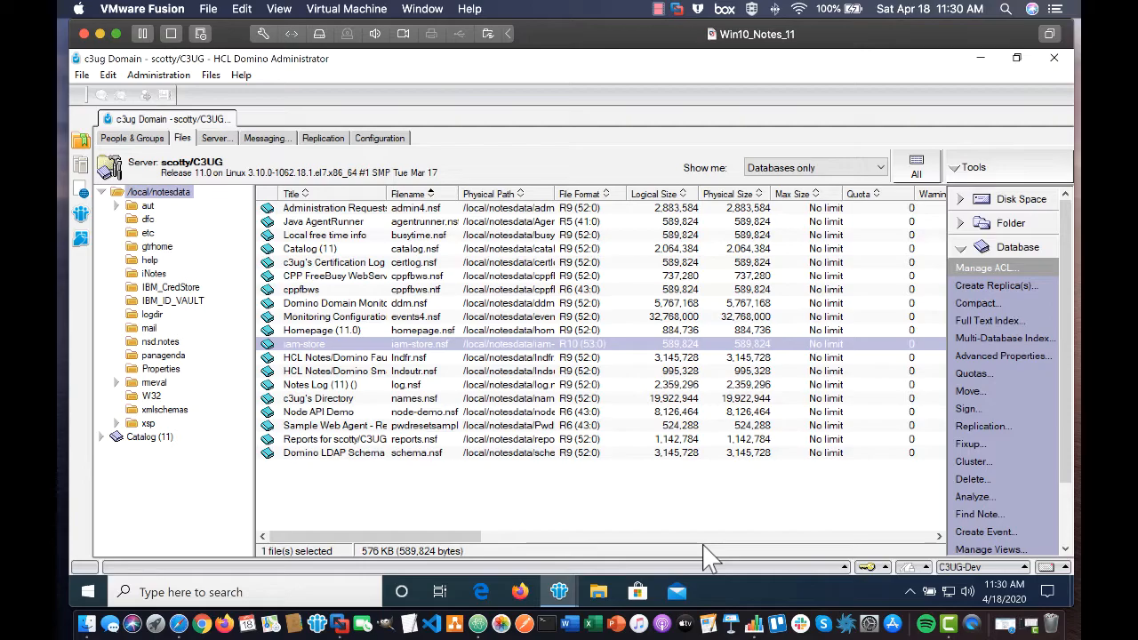
Switch to the CentOS terminal, start 'domino console', and begin typing 'load updall iam-store.nsf -e'.
click(100, 34)
key(ctrl+super)
click(406, 50)
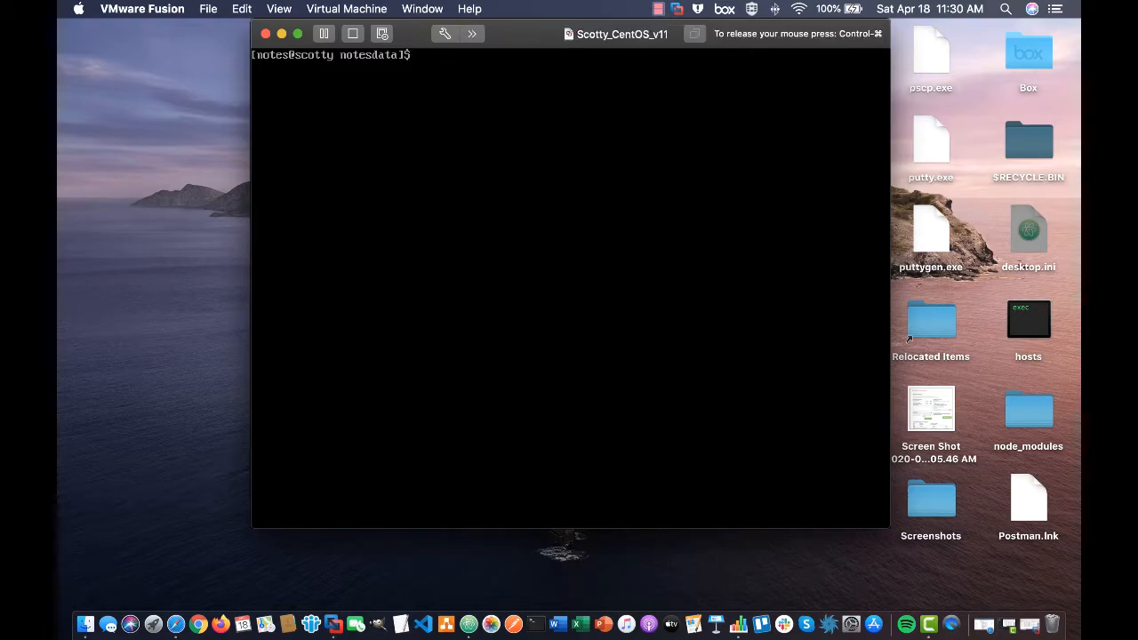
key(Return)
key(Return)
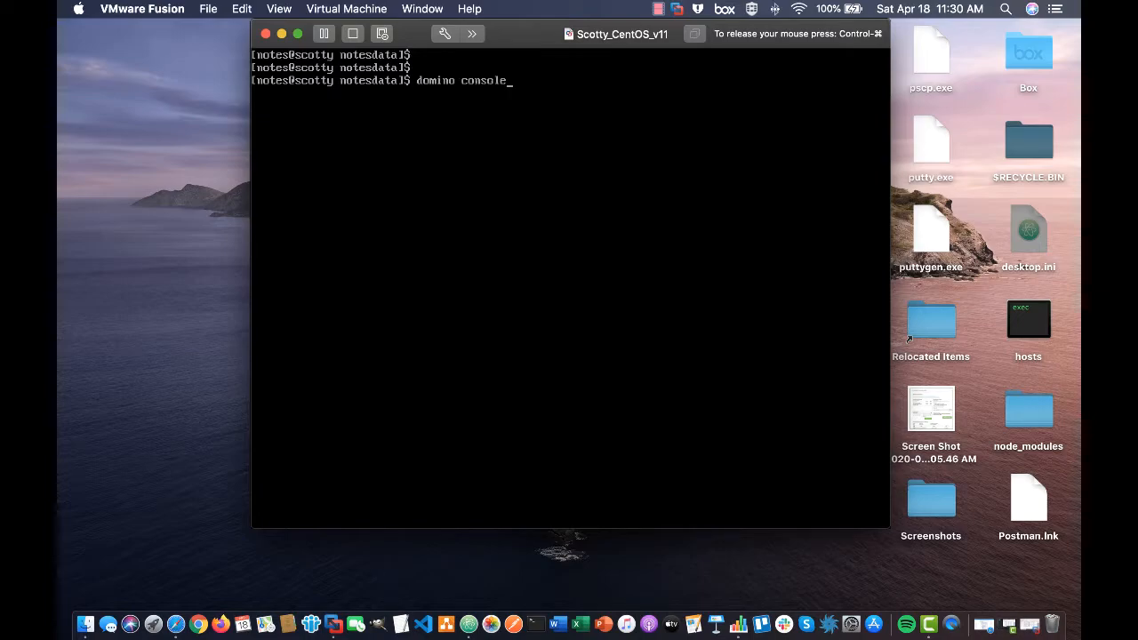
key(Return)
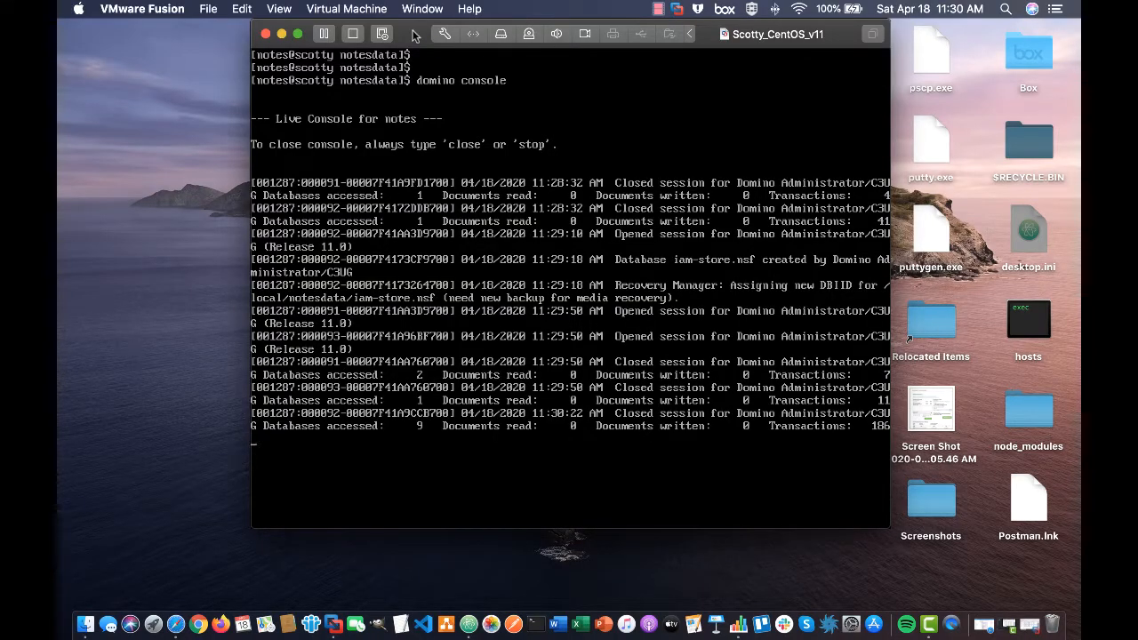
text(load upd)
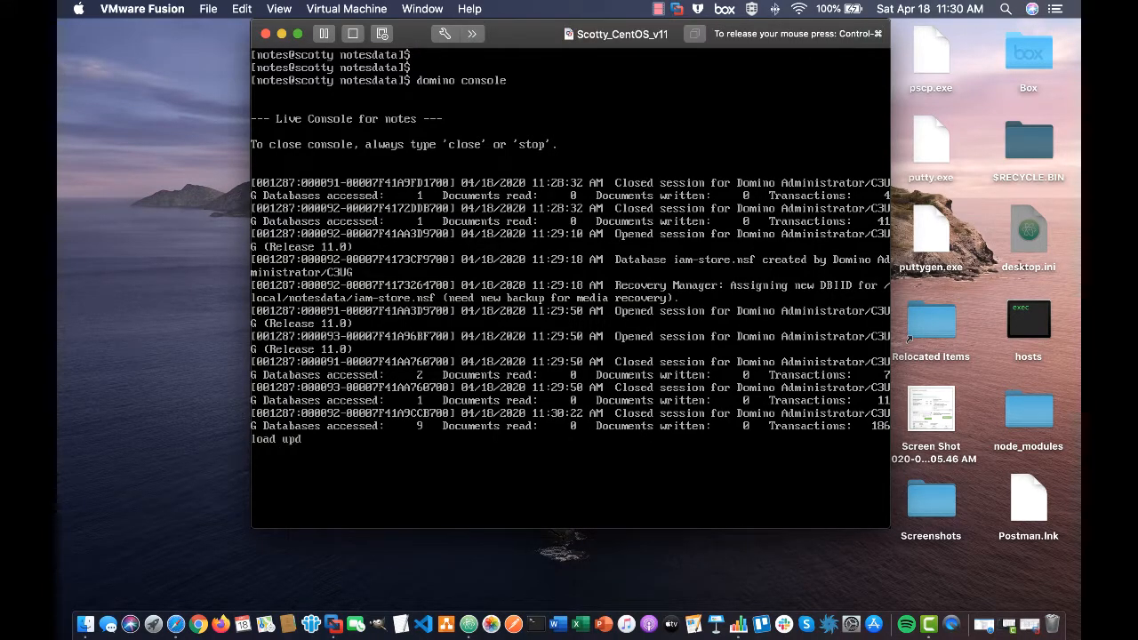